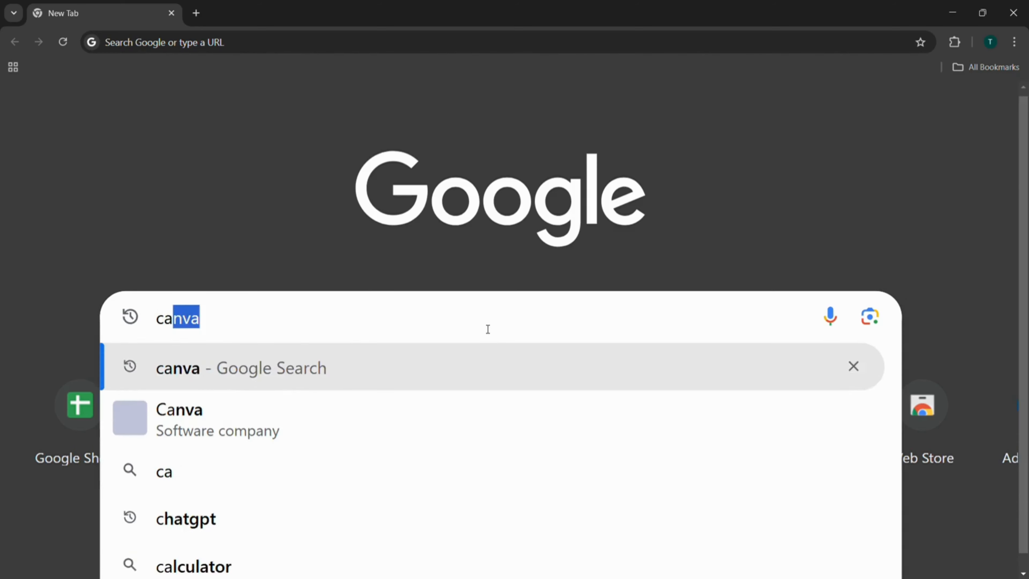
Search Google for canva and open the official Canva website
key(Return)
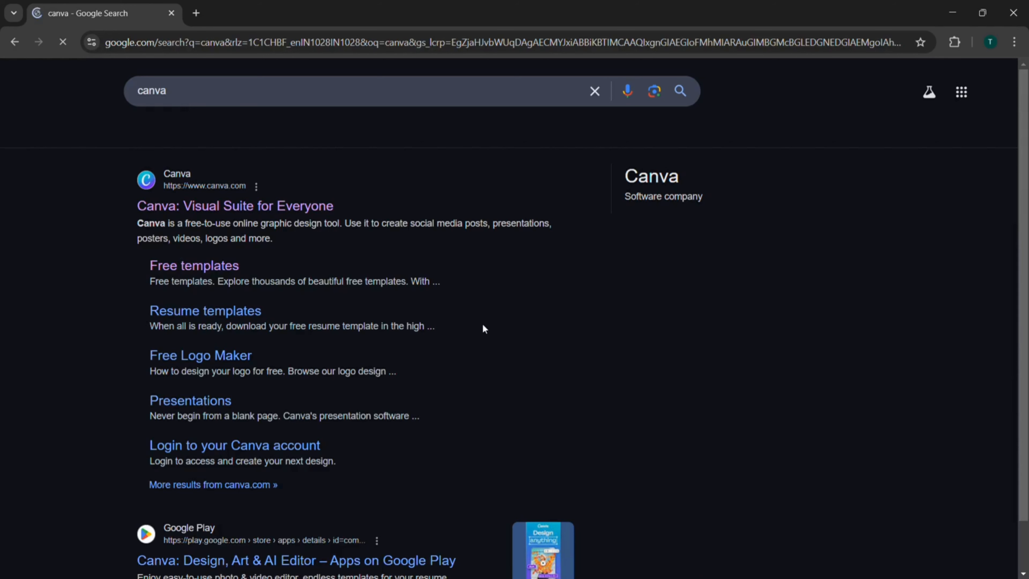
scroll(266, 213, up, 3)
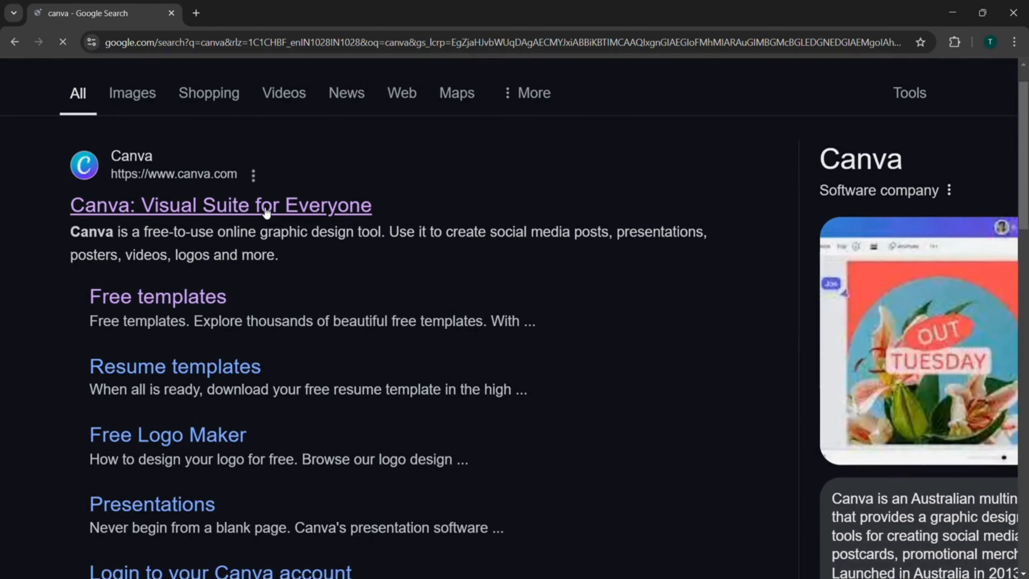
click(266, 211)
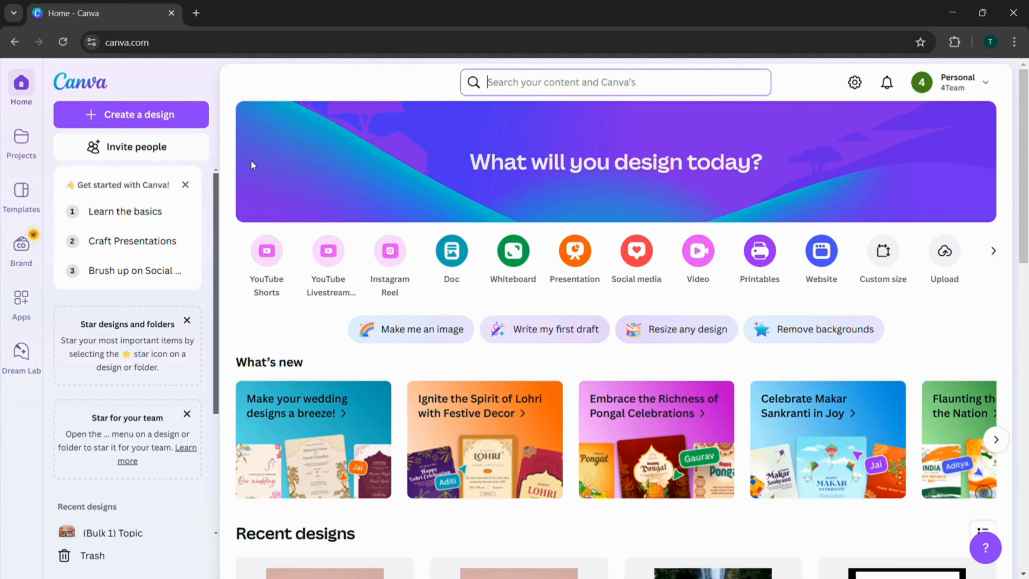
Create a new blank Video (1080p) design sized 1920 × 1080 px
click(148, 114)
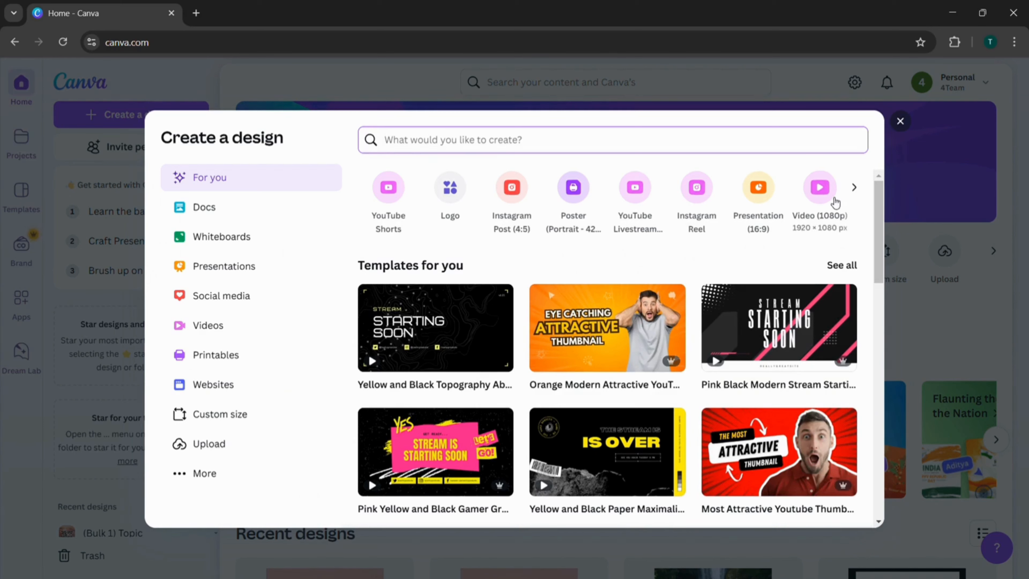
scroll(830, 205, right, 5)
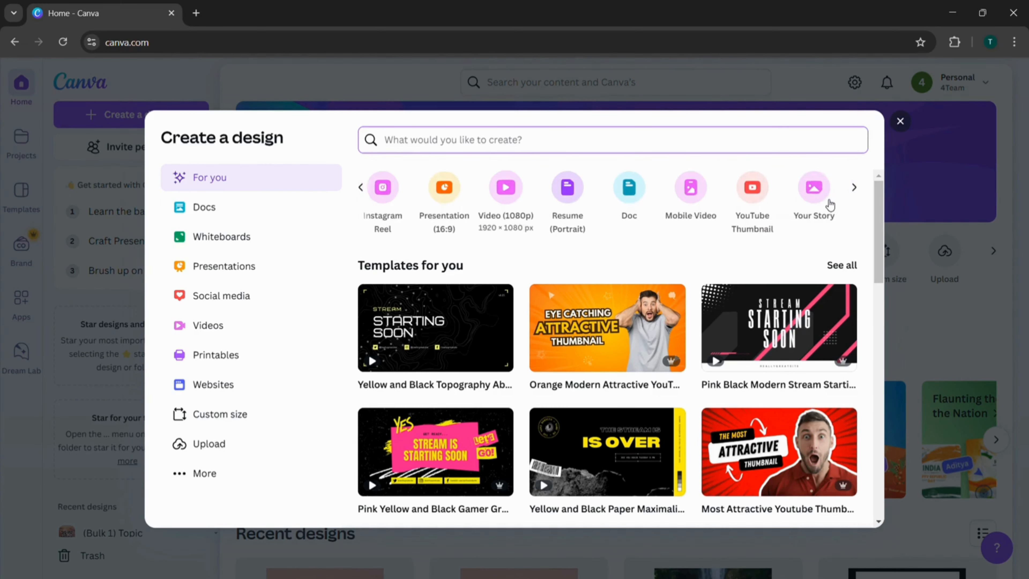
scroll(830, 205, right, 3)
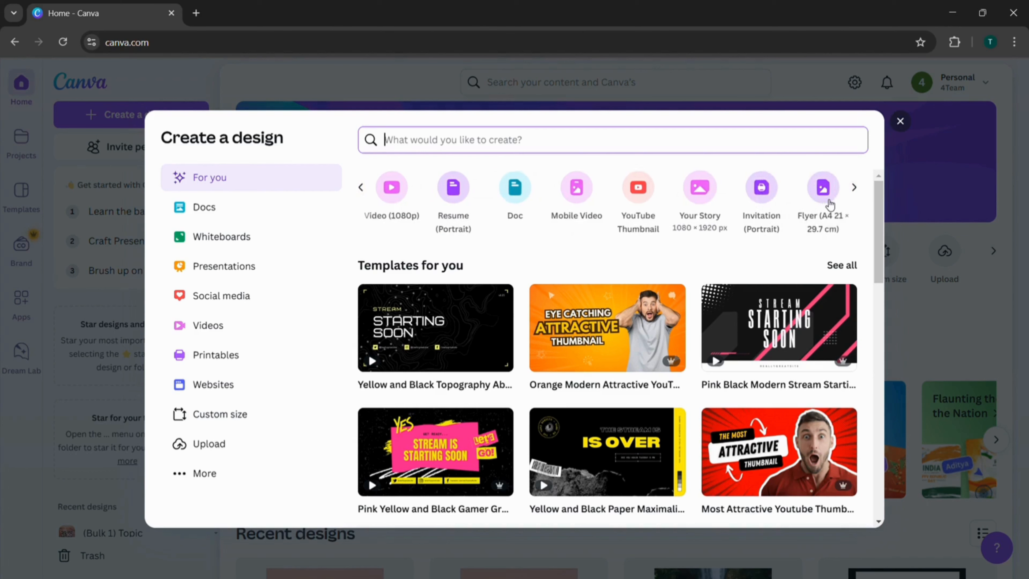
scroll(829, 206, left, 6)
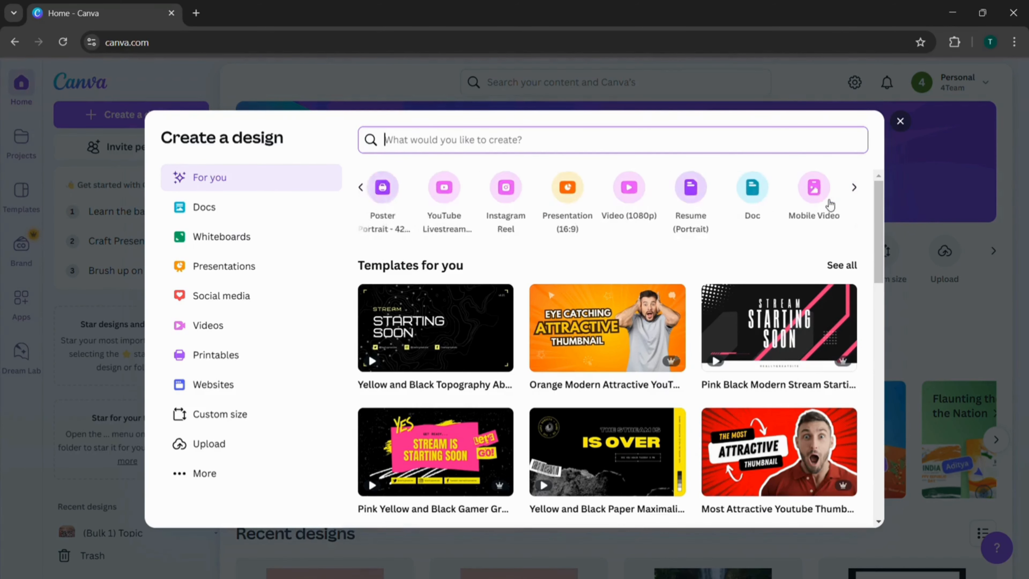
scroll(830, 205, left, 1)
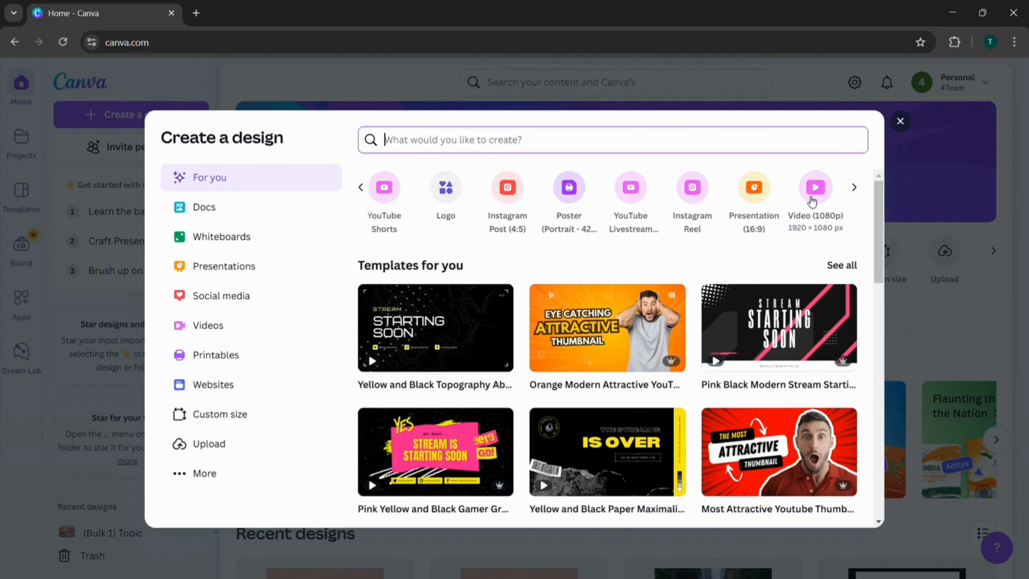
click(812, 200)
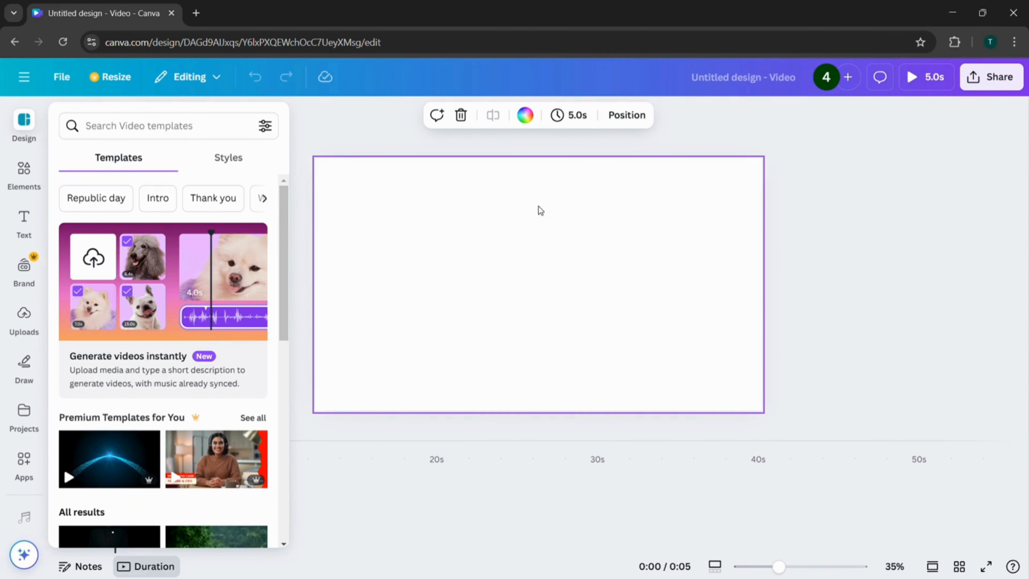
Browse the video templates offered for the blank design
scroll(202, 392, down, 4)
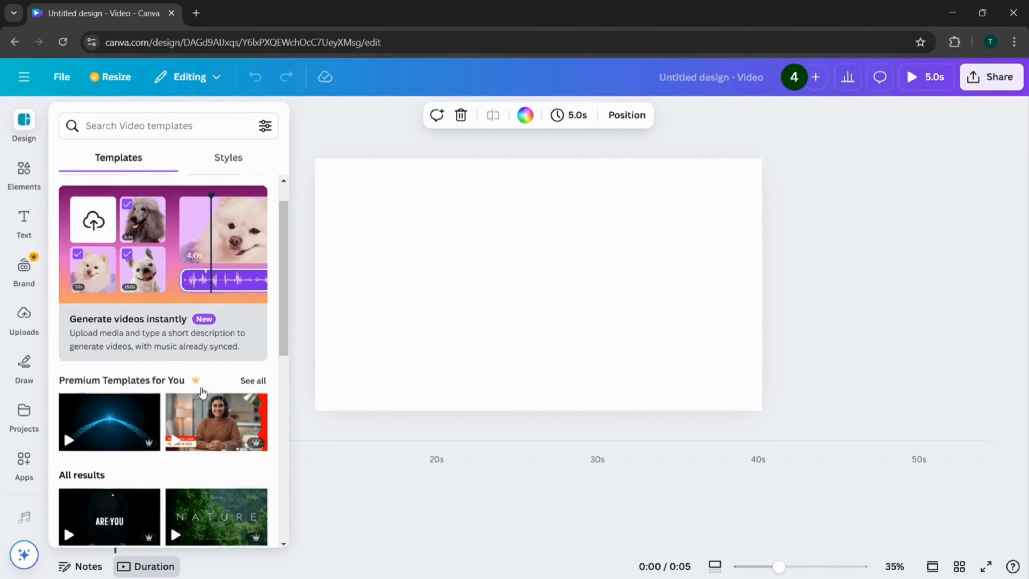
scroll(203, 392, down, 2)
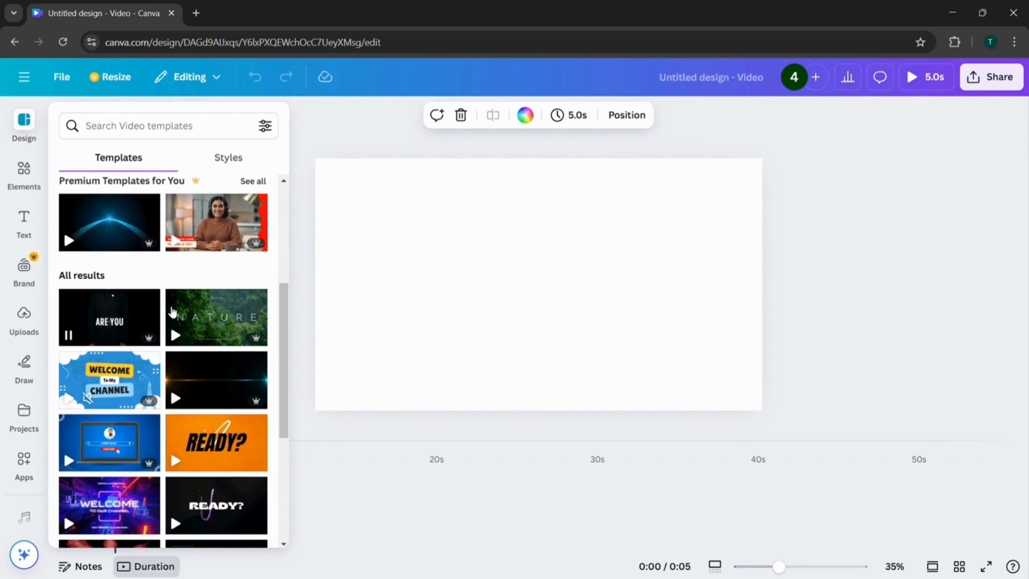
scroll(215, 320, down, 3)
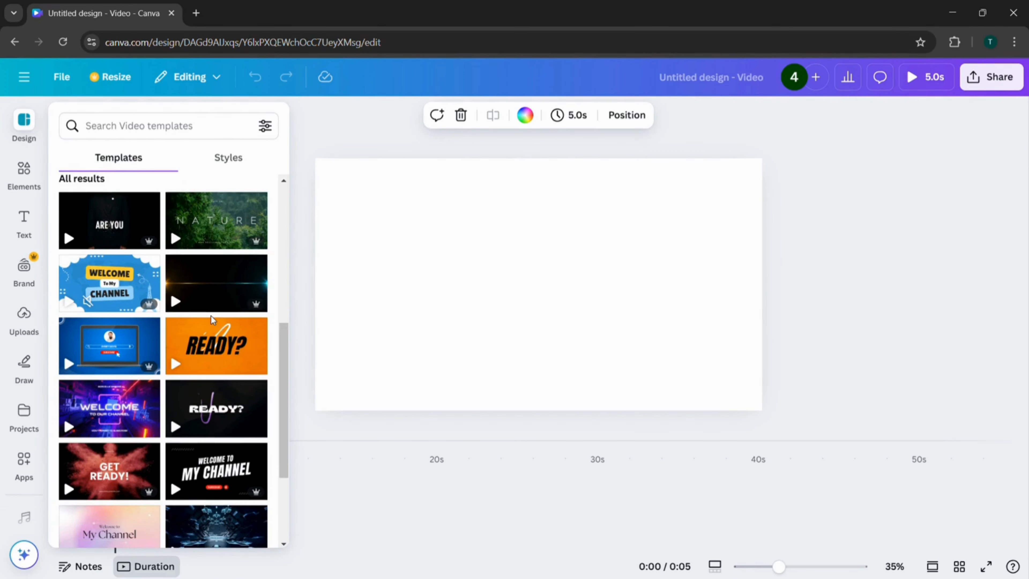
scroll(215, 320, down, 3)
scroll(215, 320, down, 1)
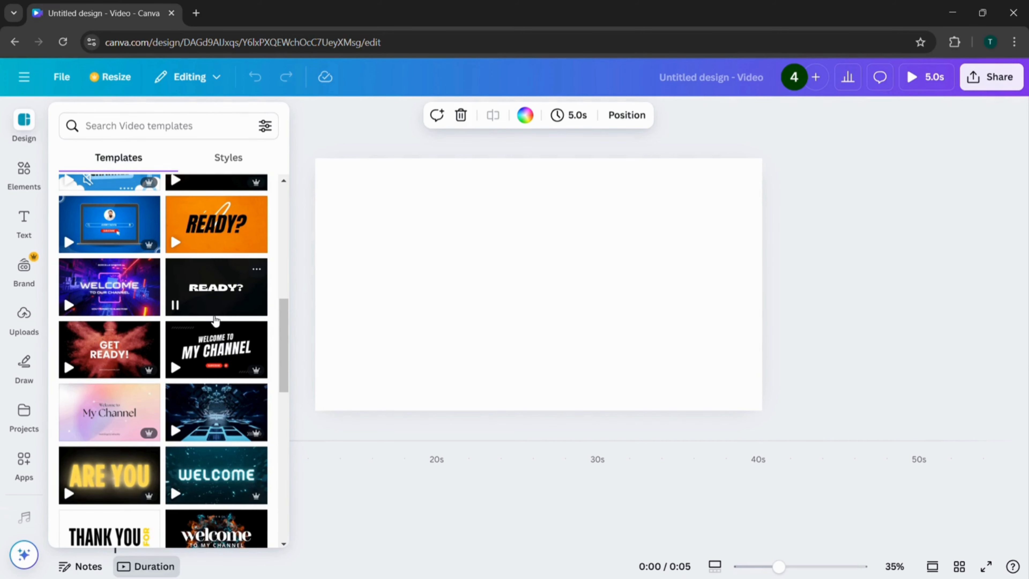
scroll(215, 321, up, 10)
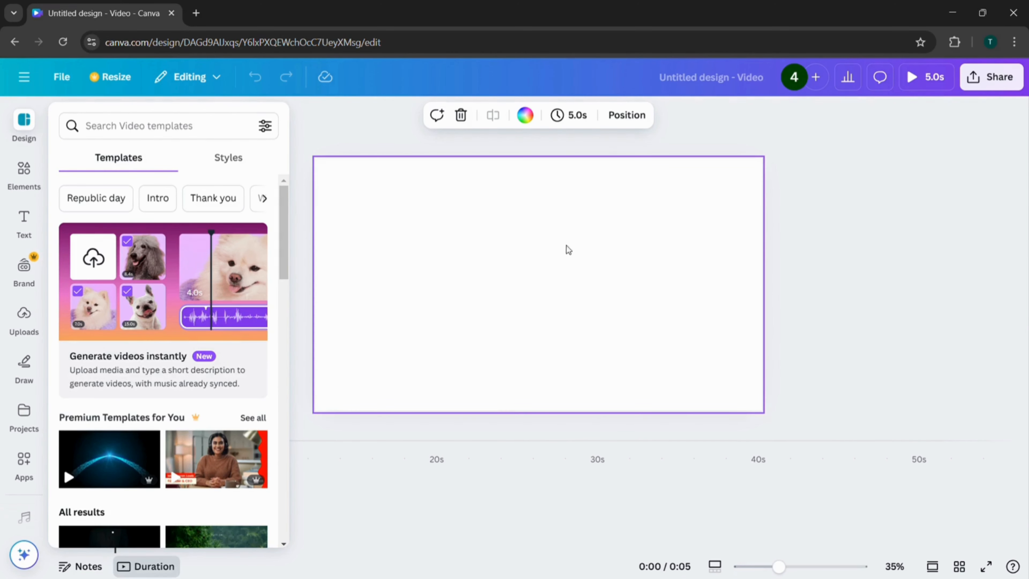
Add a heading reading "ANIMATIONS!!!" to the blank video page
click(25, 219)
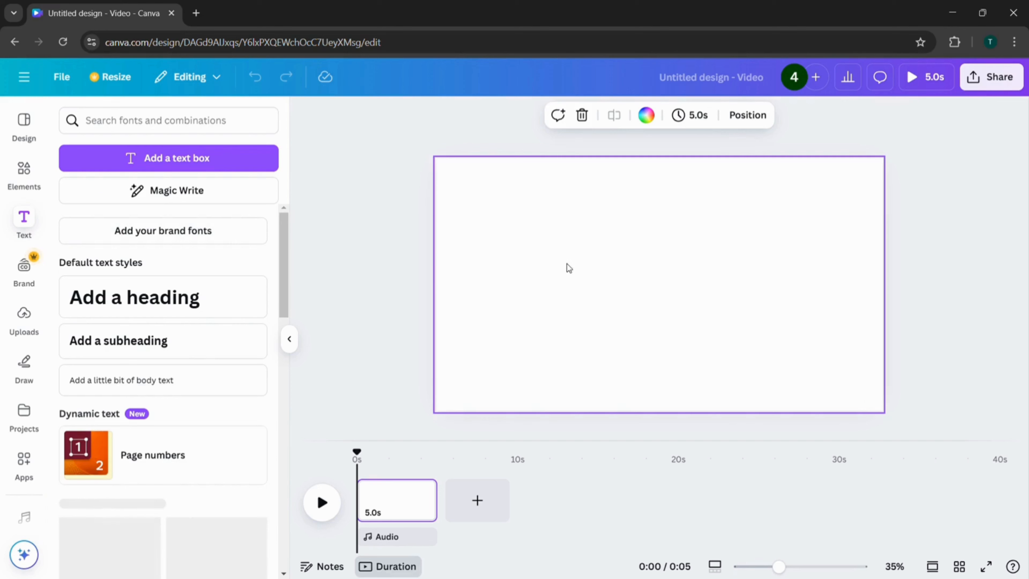
click(242, 305)
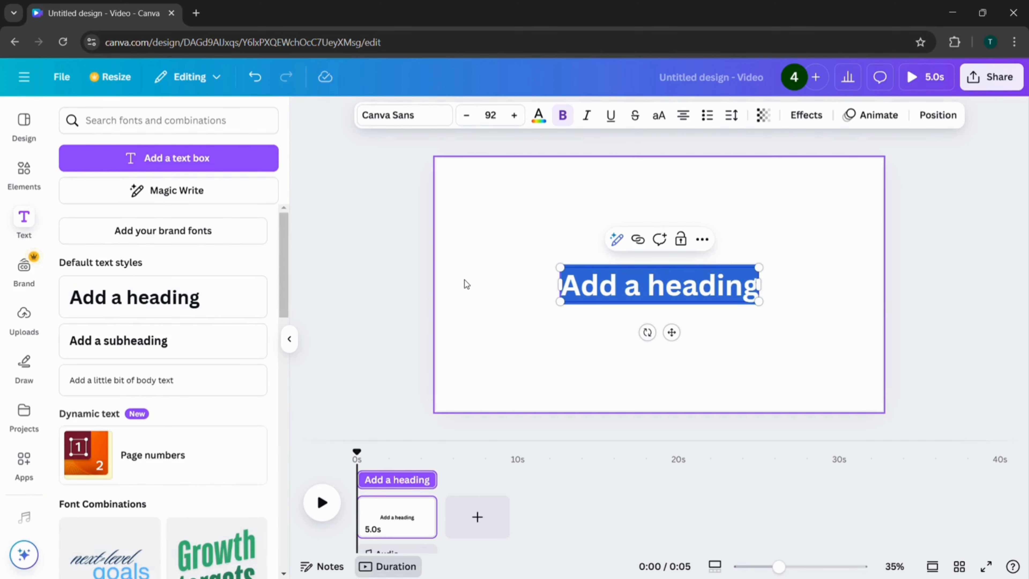
text(ANIMATI)
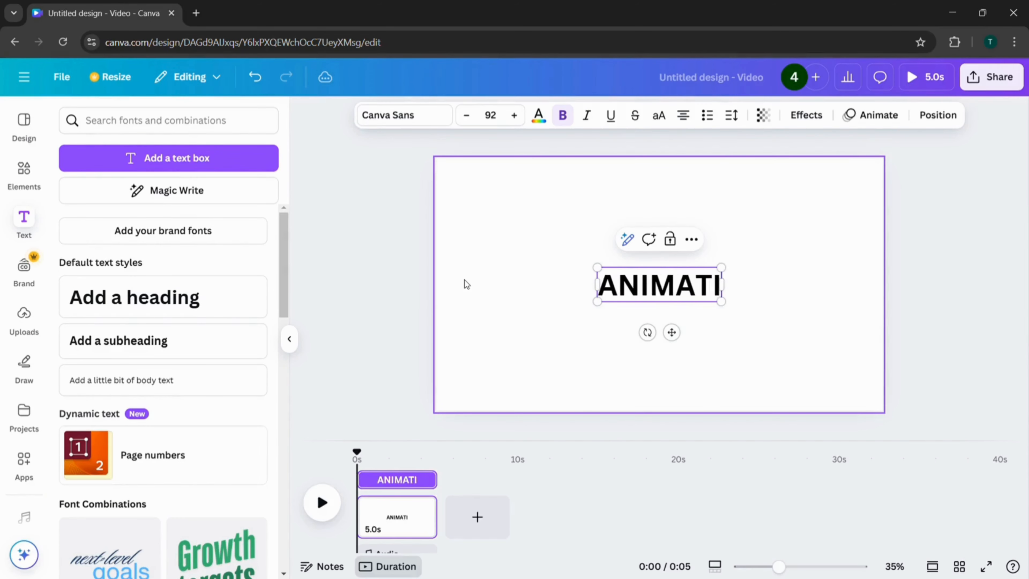
text(ONS!!!)
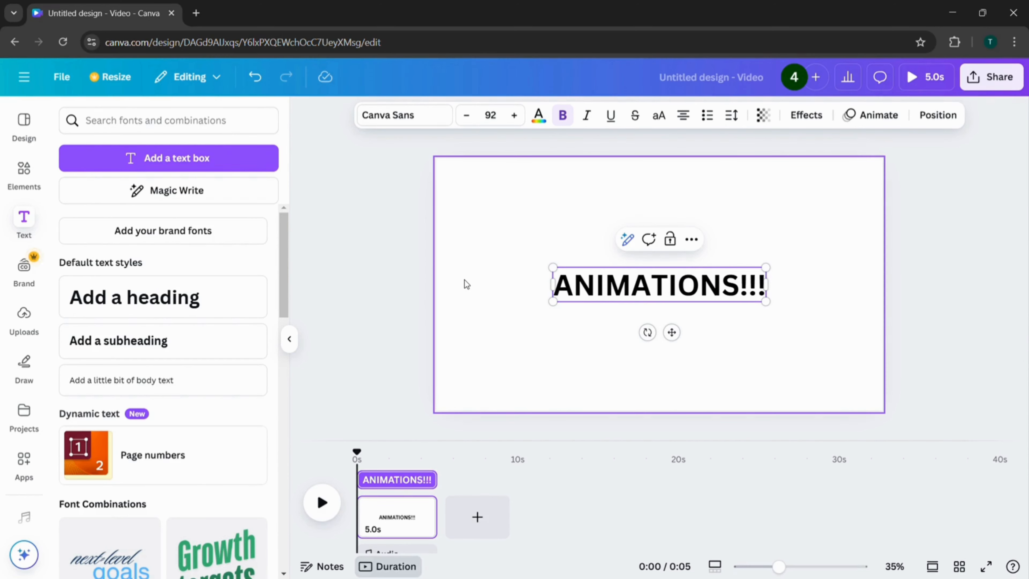
click(961, 268)
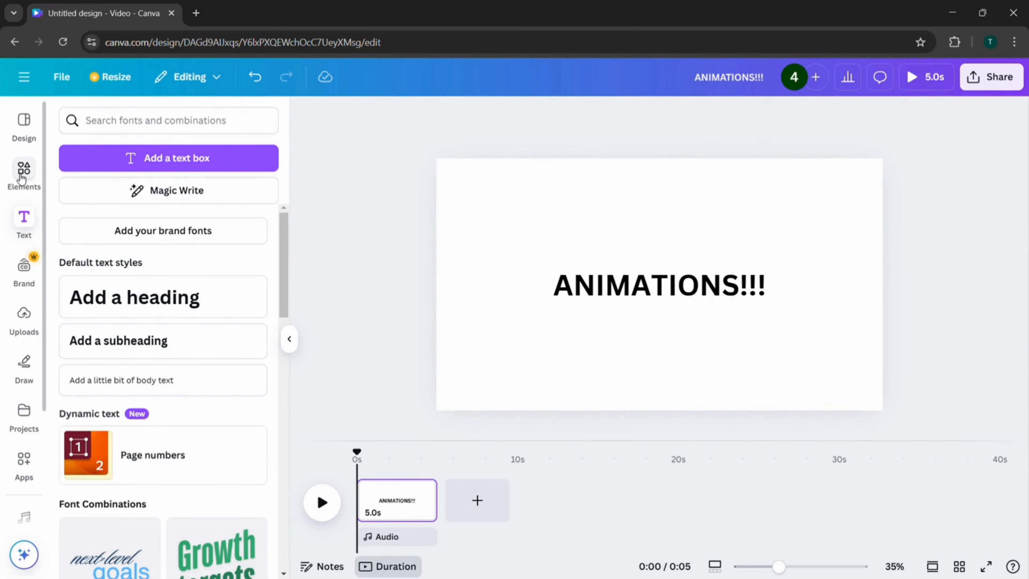
Search the elements library for "road with apartments" and show all of the video results
click(23, 172)
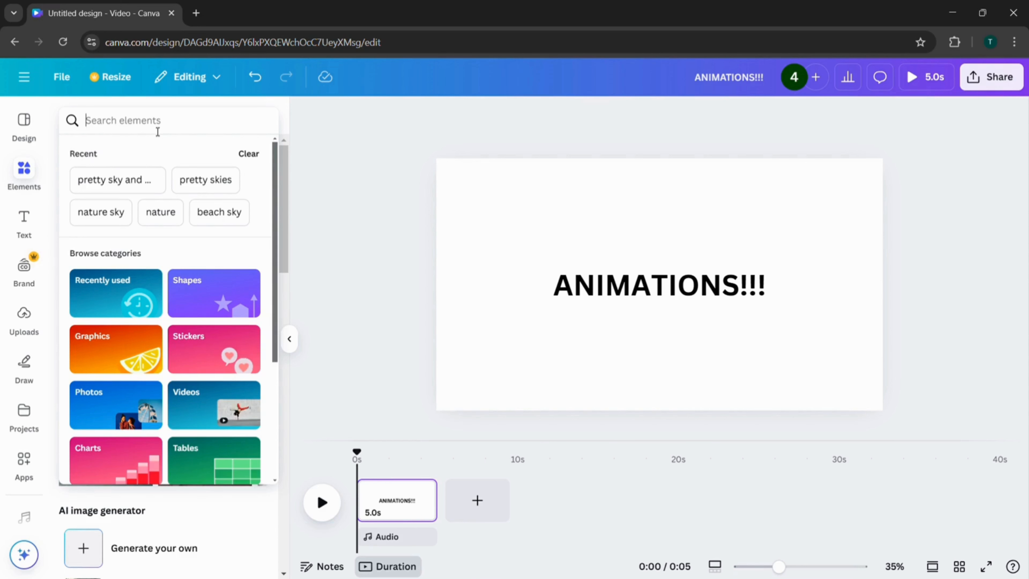
text(roa)
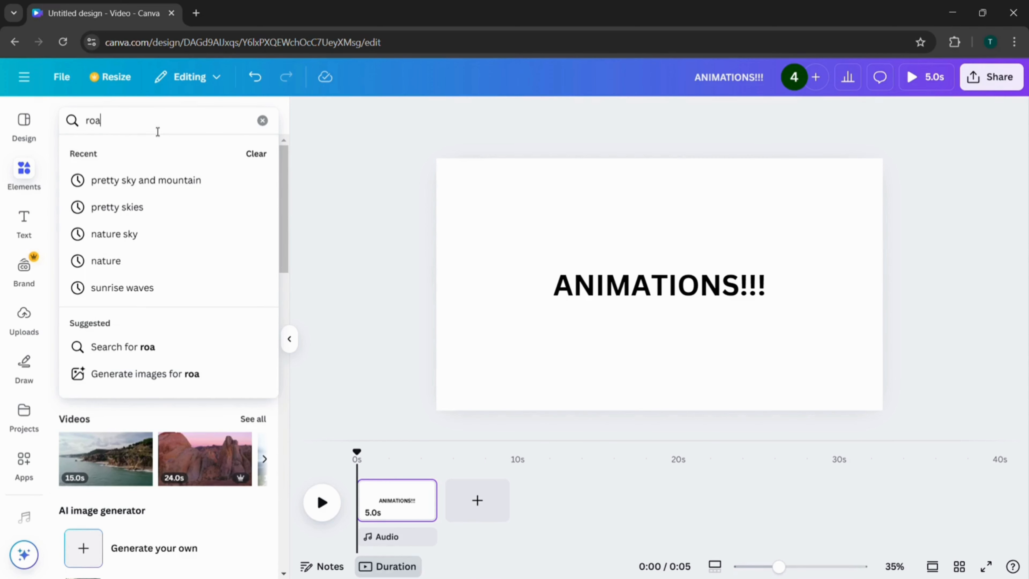
text(d wi)
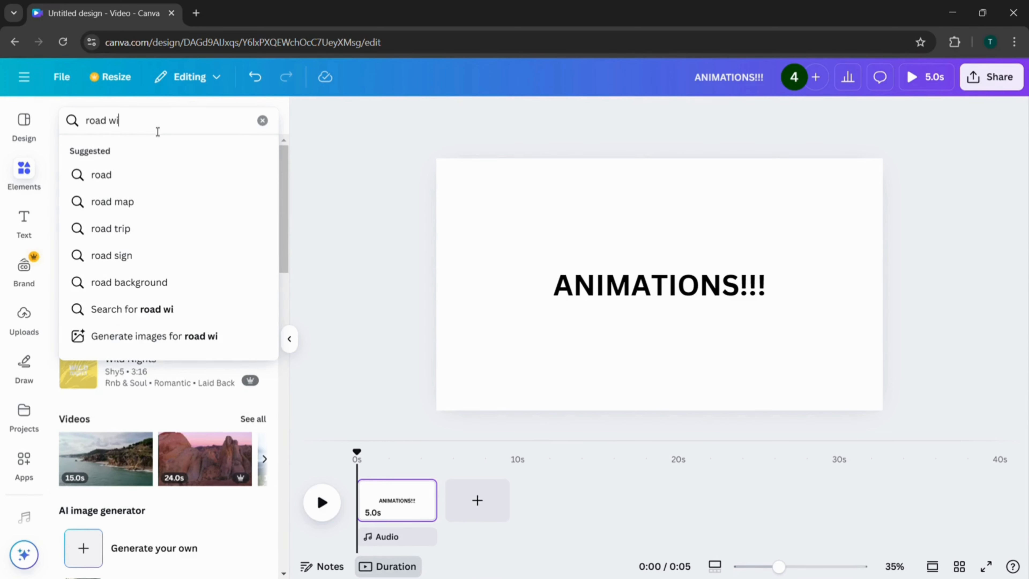
text(th apartme)
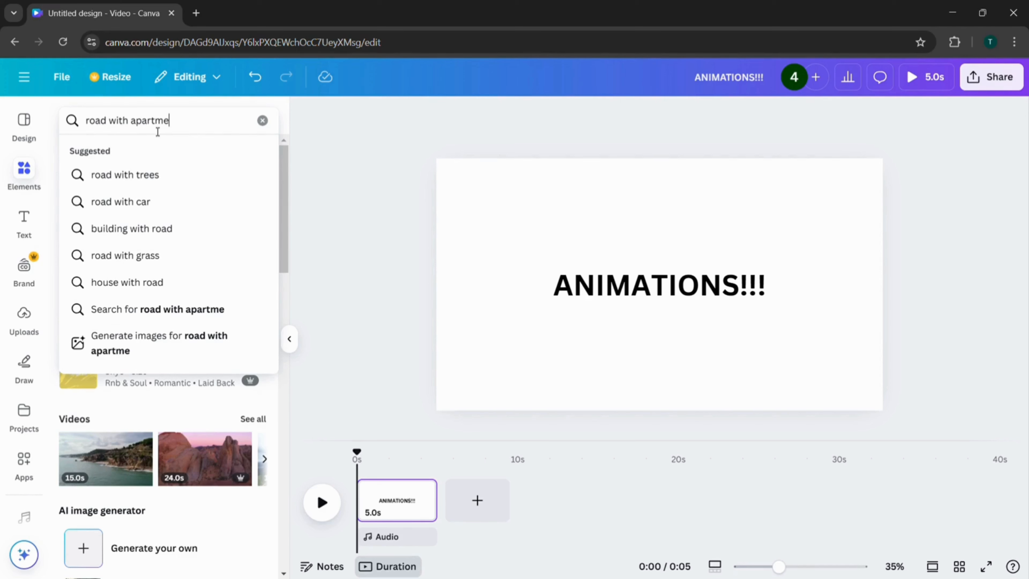
text(nts)
key(Return)
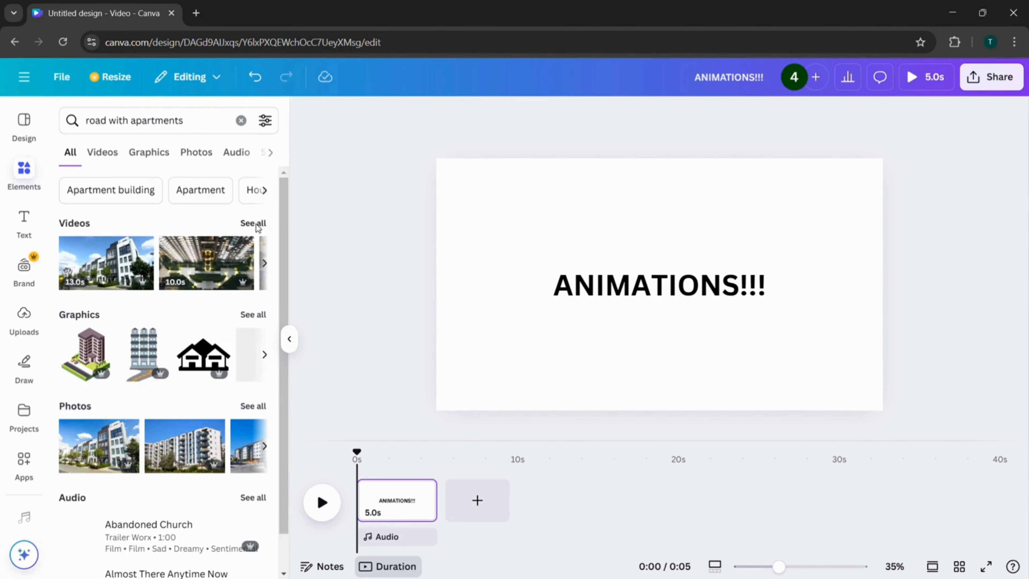
click(254, 223)
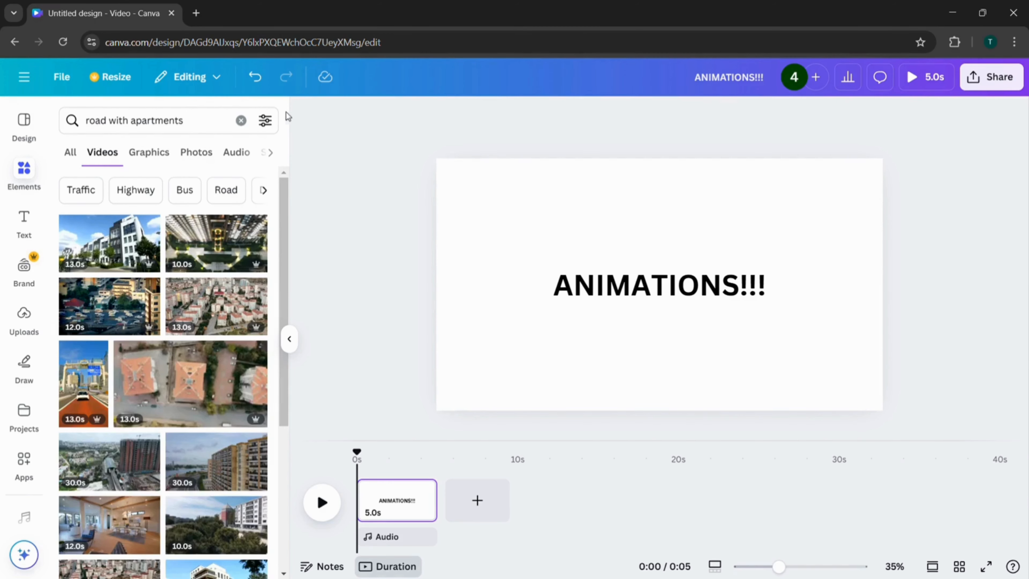
Try filtering the "road with apartments" videos by the Animated and Static animation options
click(269, 123)
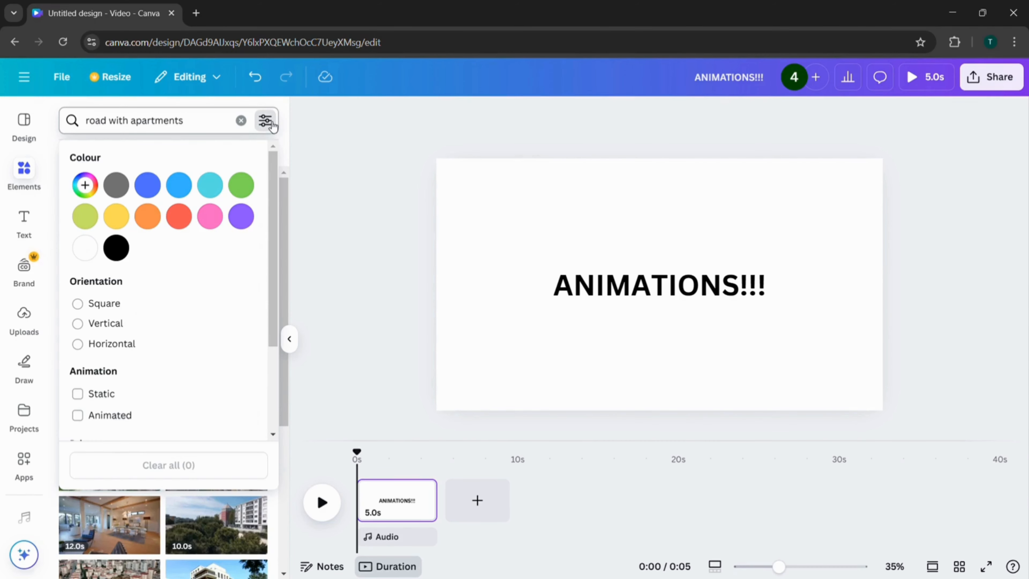
scroll(178, 357, down, 3)
click(79, 316)
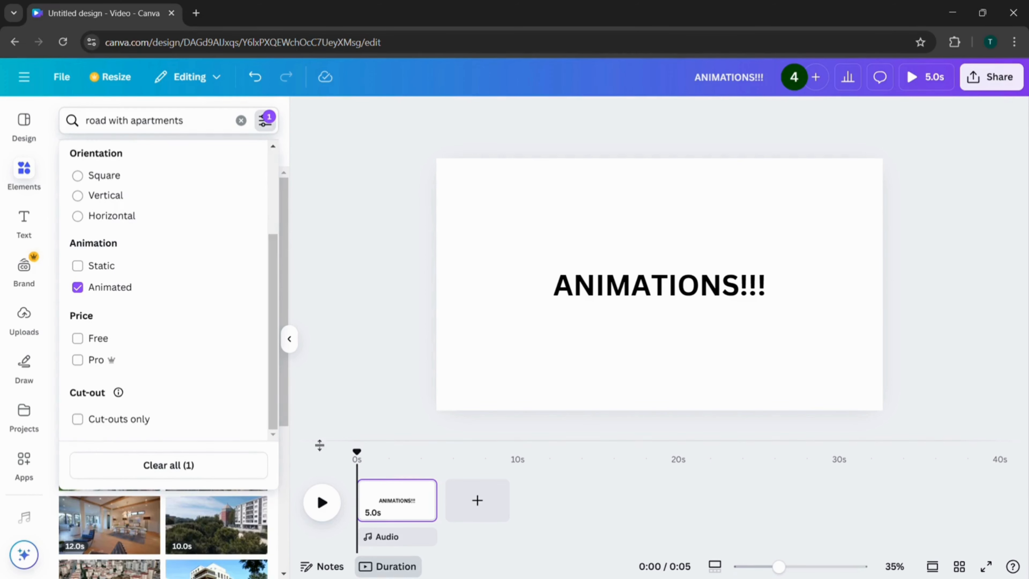
click(313, 450)
click(265, 120)
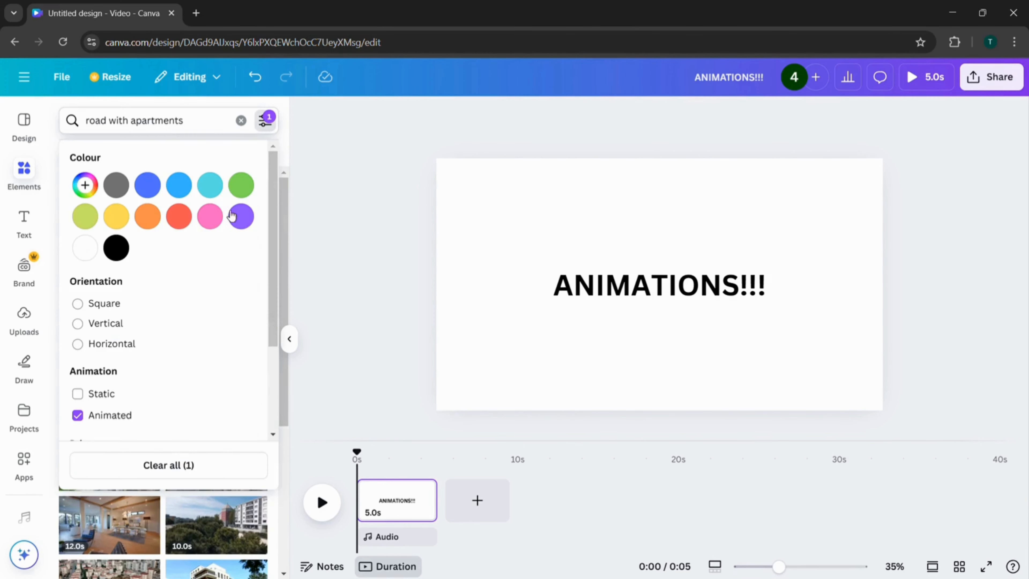
click(89, 393)
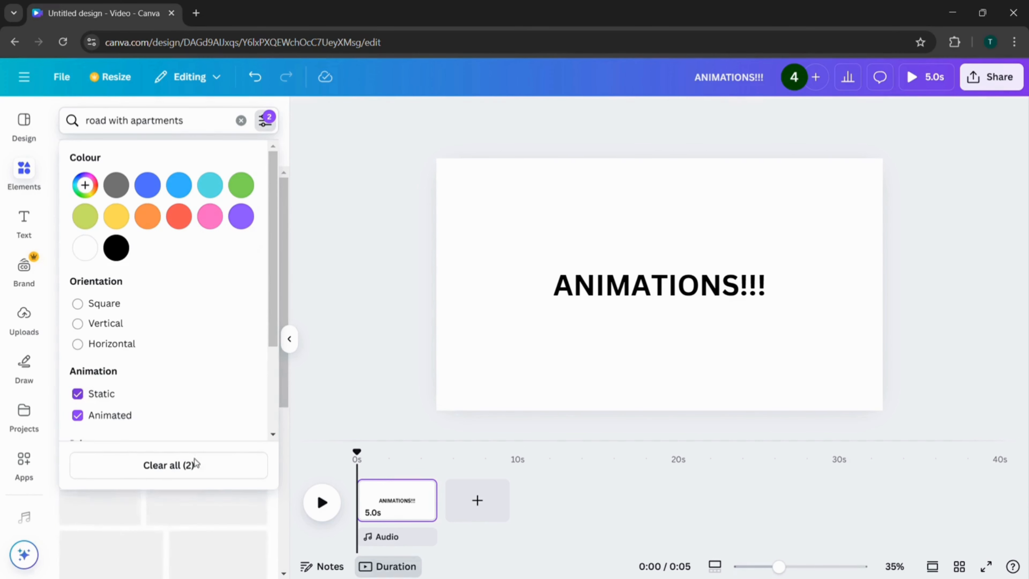
click(109, 422)
click(328, 402)
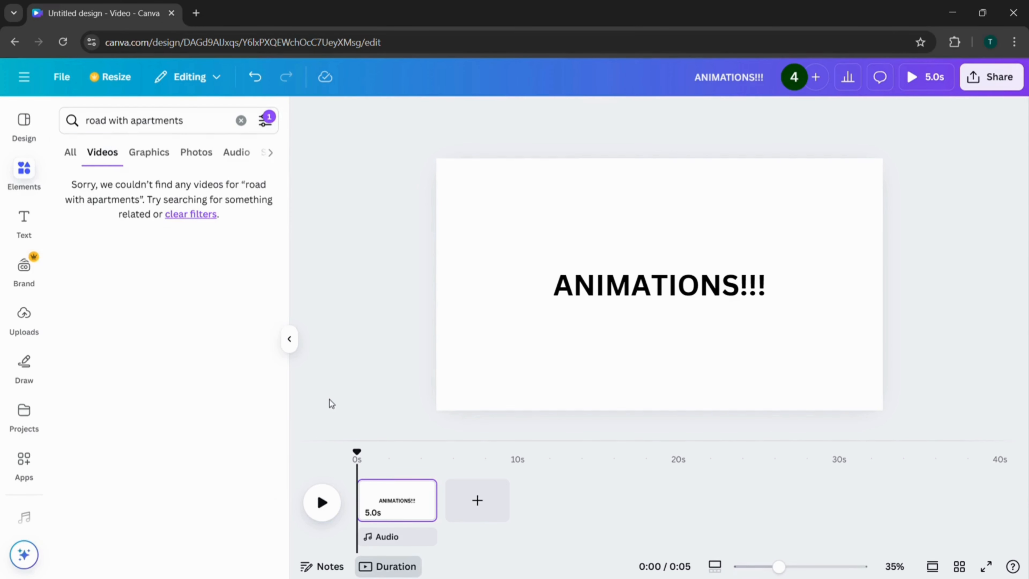
click(263, 121)
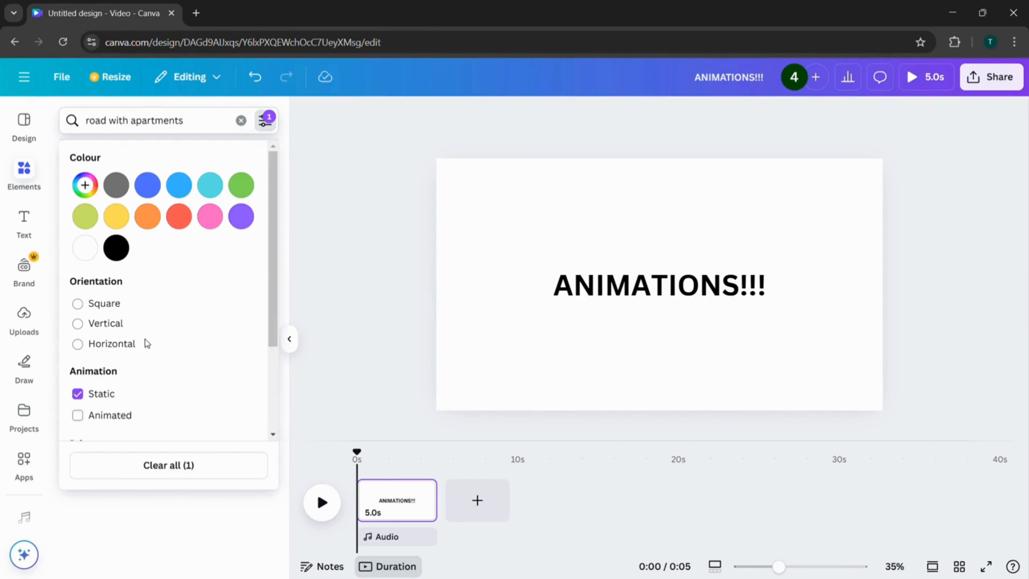
click(76, 394)
Replace the elements search with "cartoon road"
click(225, 130)
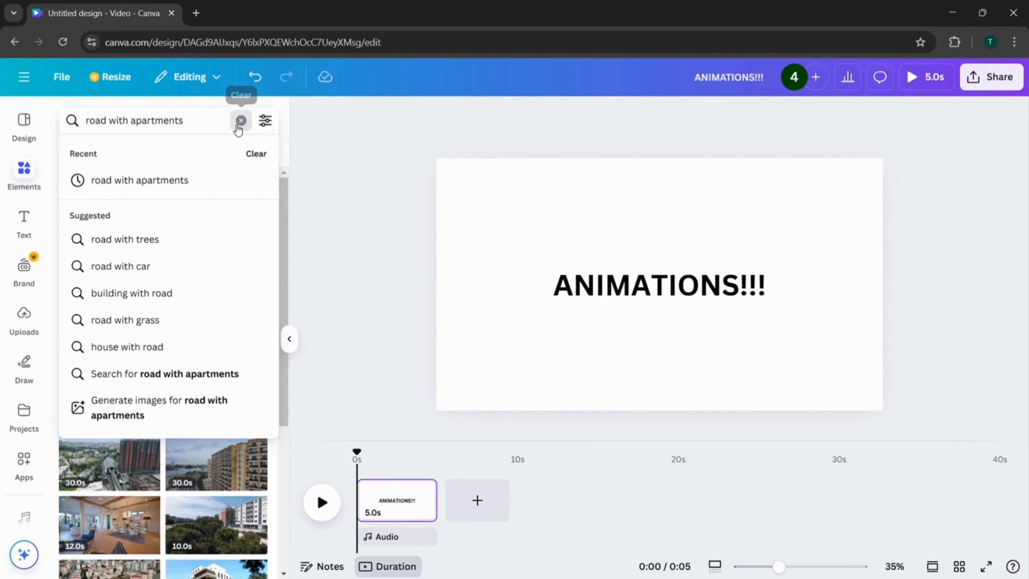
click(241, 122)
text(c)
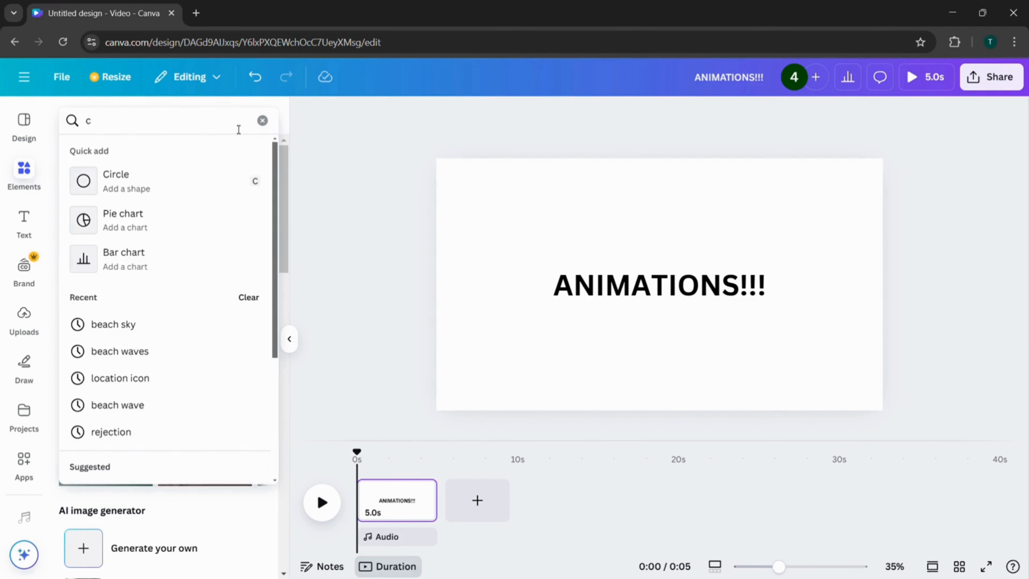
text(arto)
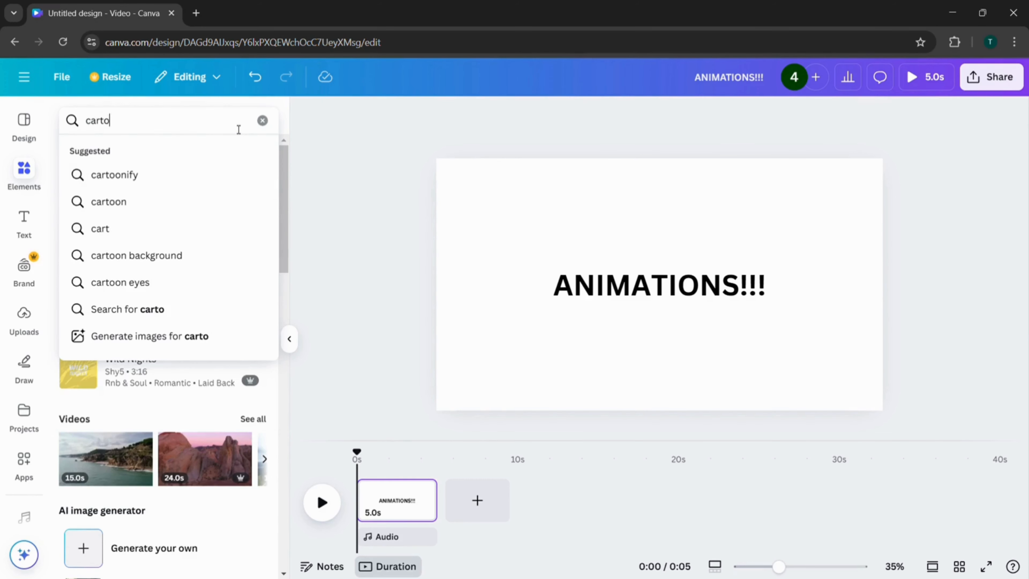
text(on road)
key(Return)
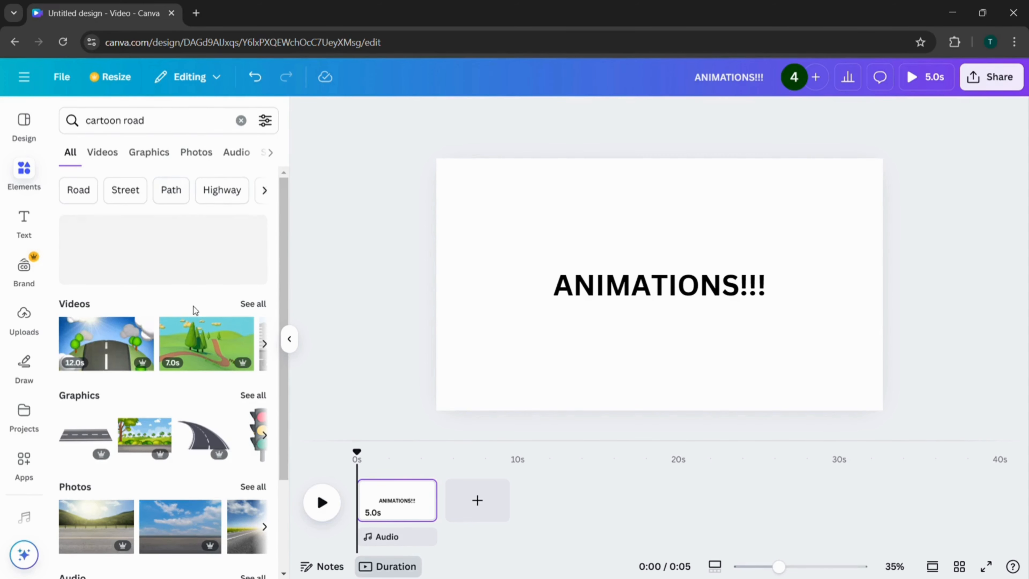
Delete the "ANIMATIONS!!!" heading and fill the whole page with the 7-second cartoon video of a path through green hills
click(254, 303)
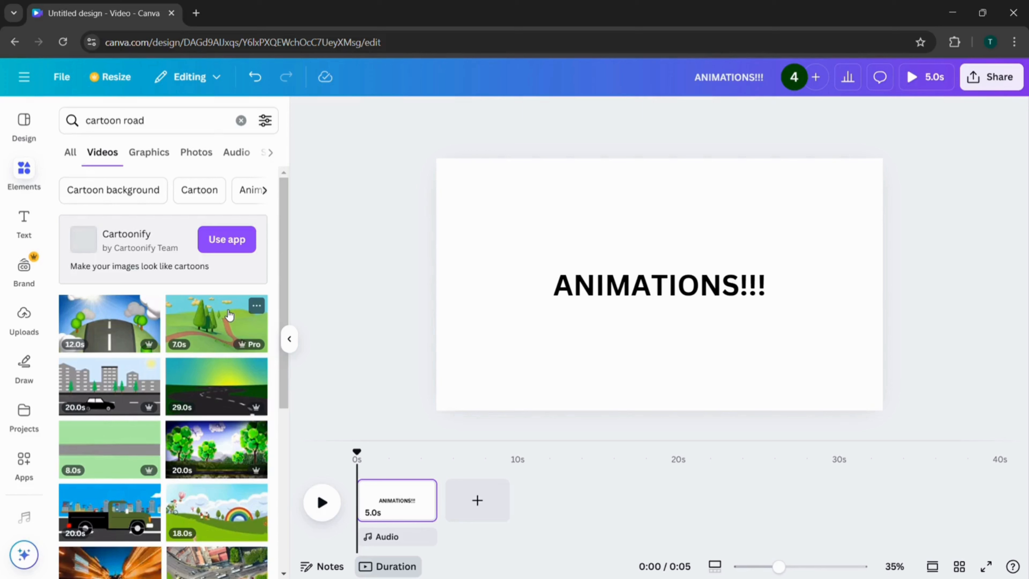
click(229, 315)
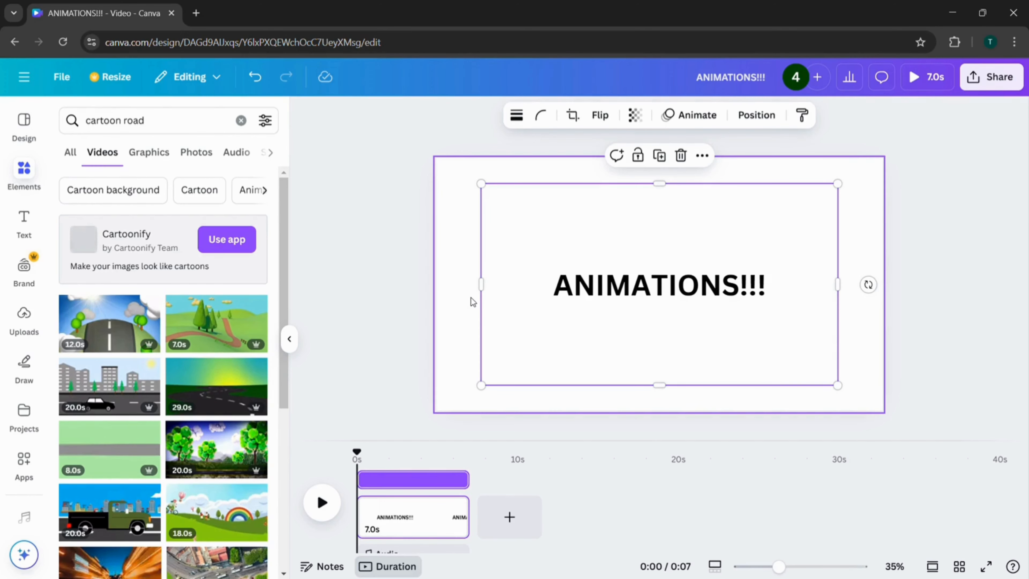
key(ctrl+z)
drag(519, 259, 785, 336)
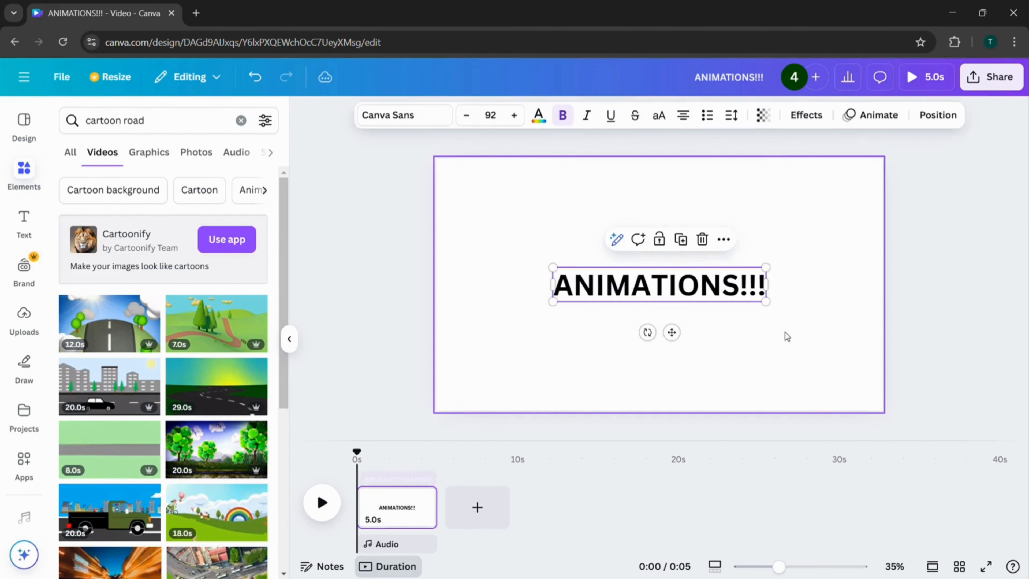
key(Delete)
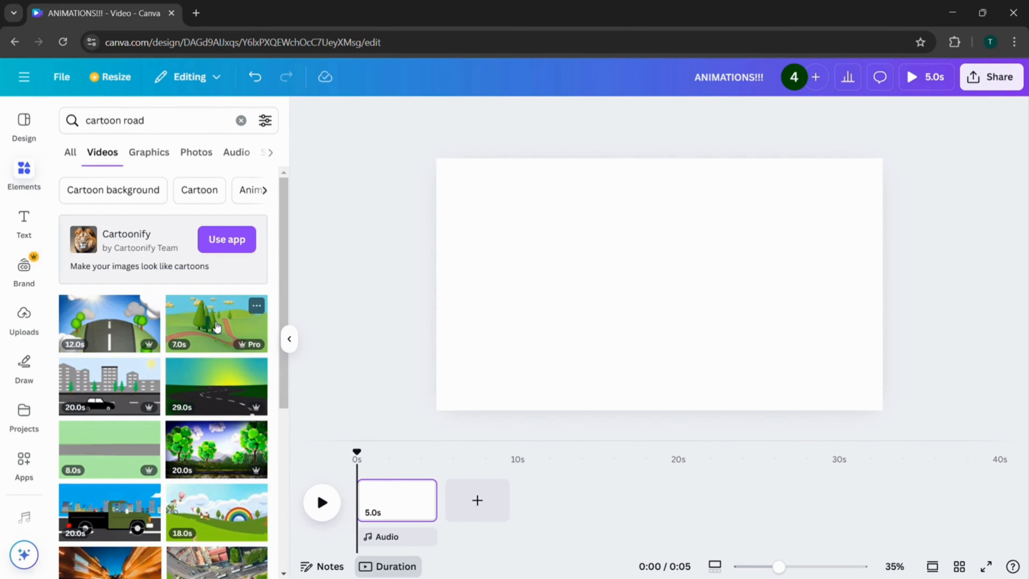
drag(219, 320, 479, 187)
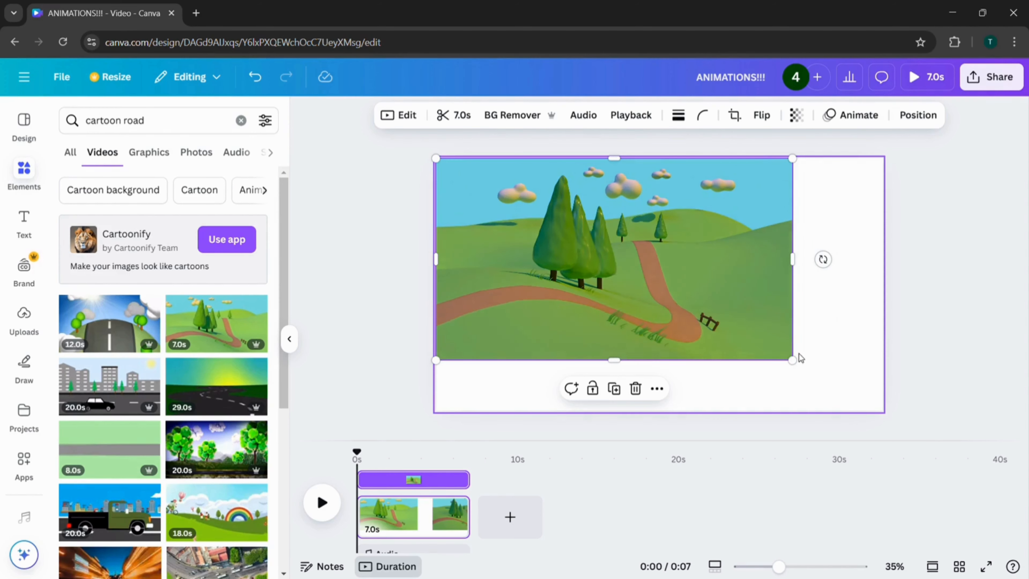
drag(797, 364, 888, 432)
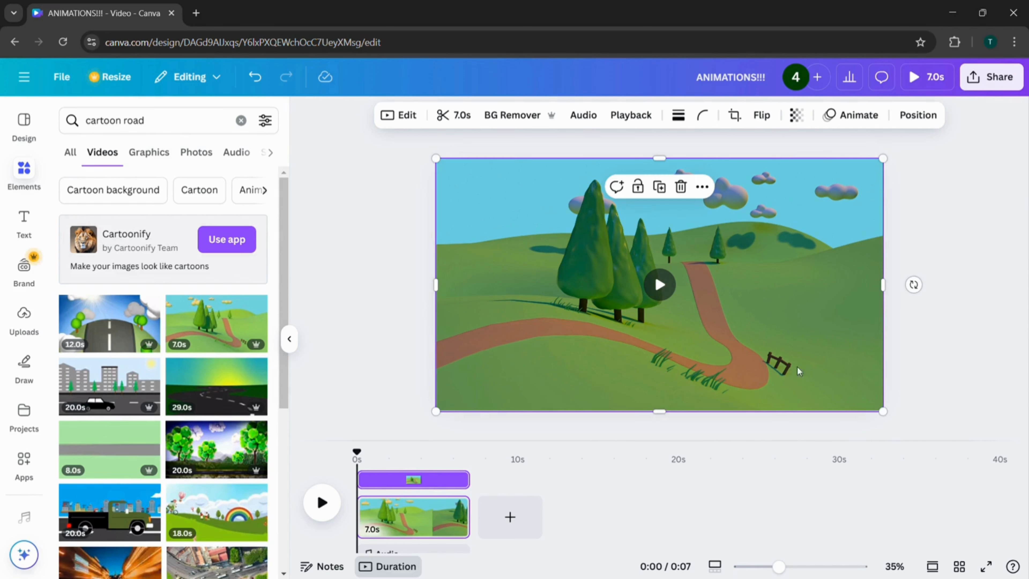
Search the elements library for "man walking" and browse all of the graphics
click(242, 126)
text(man)
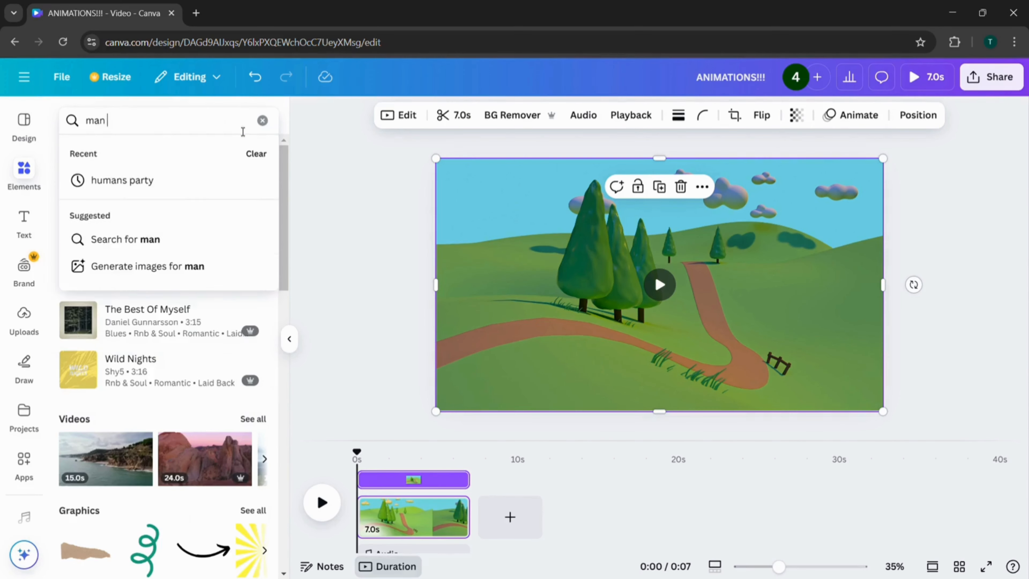
text( walking)
key(Return)
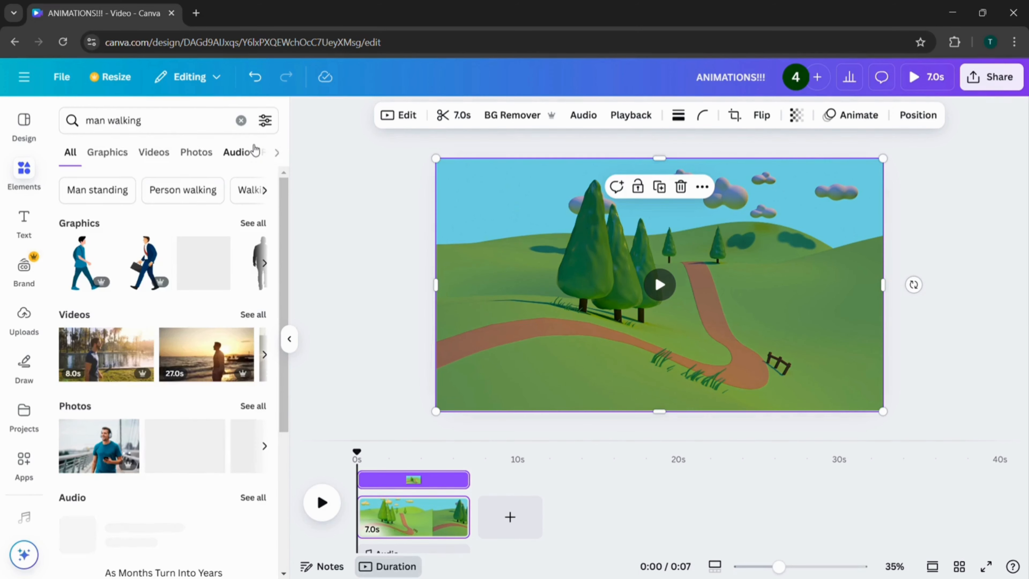
click(258, 231)
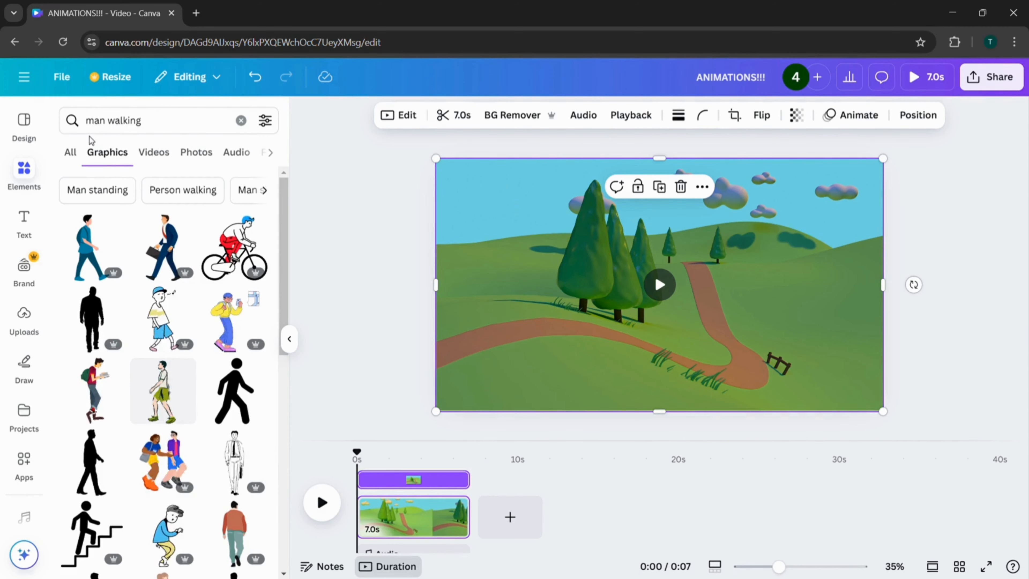
scroll(140, 302, down, 4)
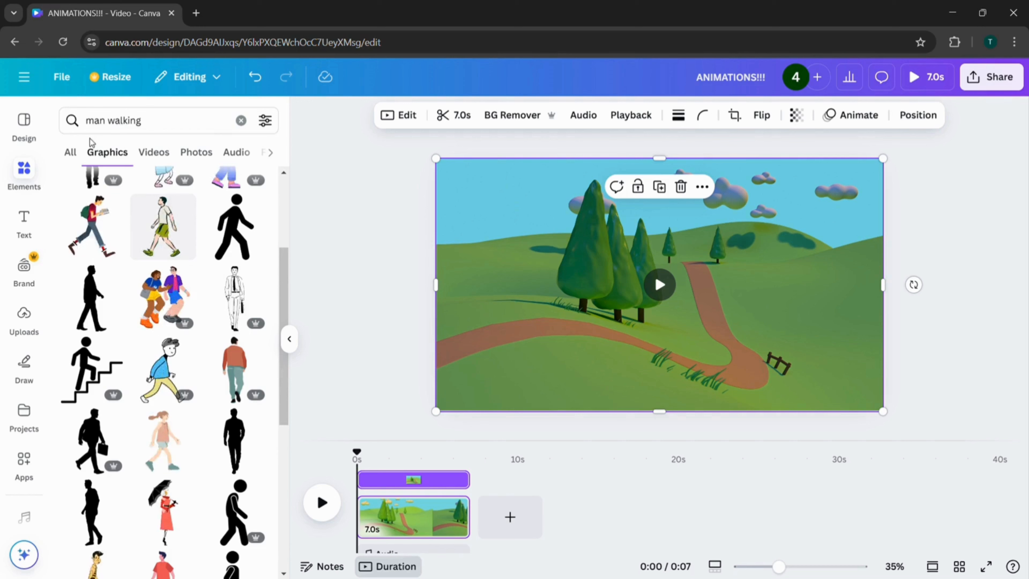
Change the graphics search to "villager walking" and look through the results
double_click(97, 121)
text(villager)
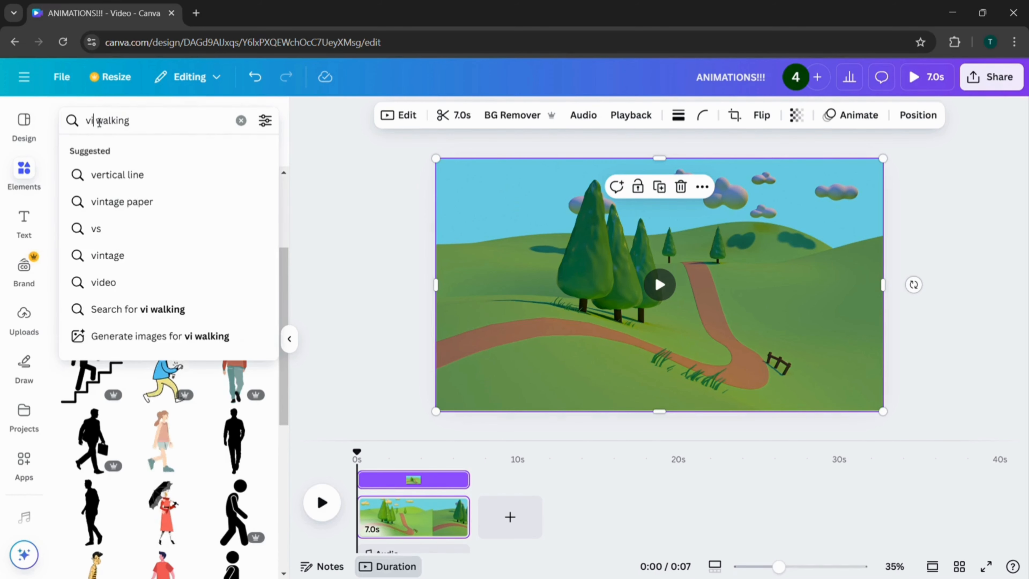
key(Return)
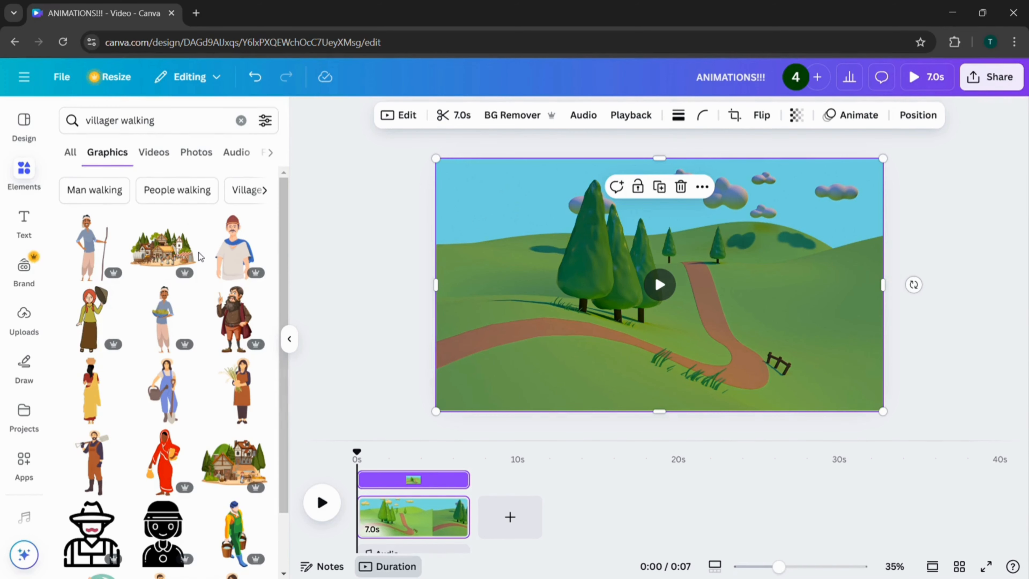
scroll(198, 256, down, 5)
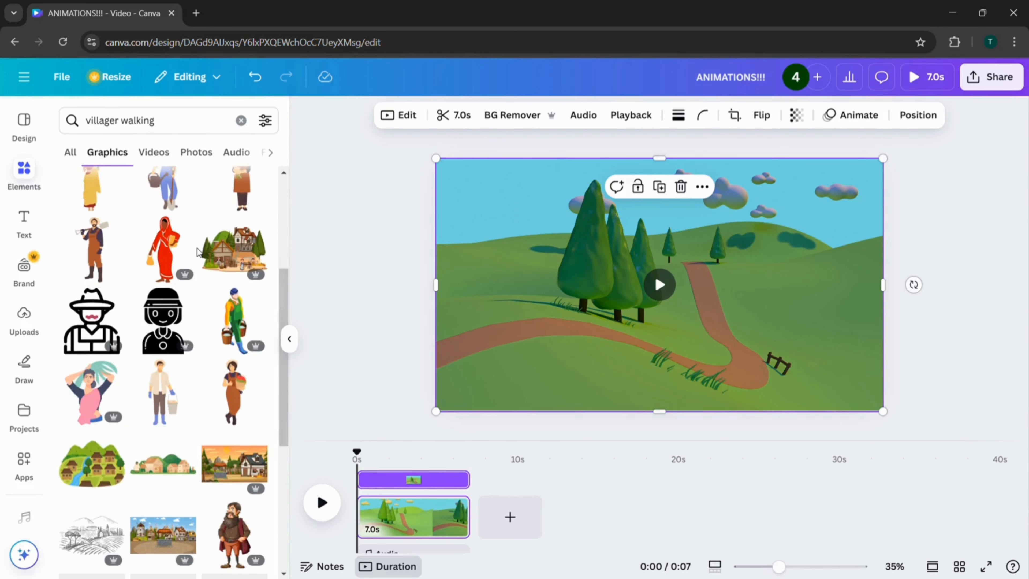
scroll(199, 252, down, 2)
Change the graphics search to "little girl walking"
double_click(94, 121)
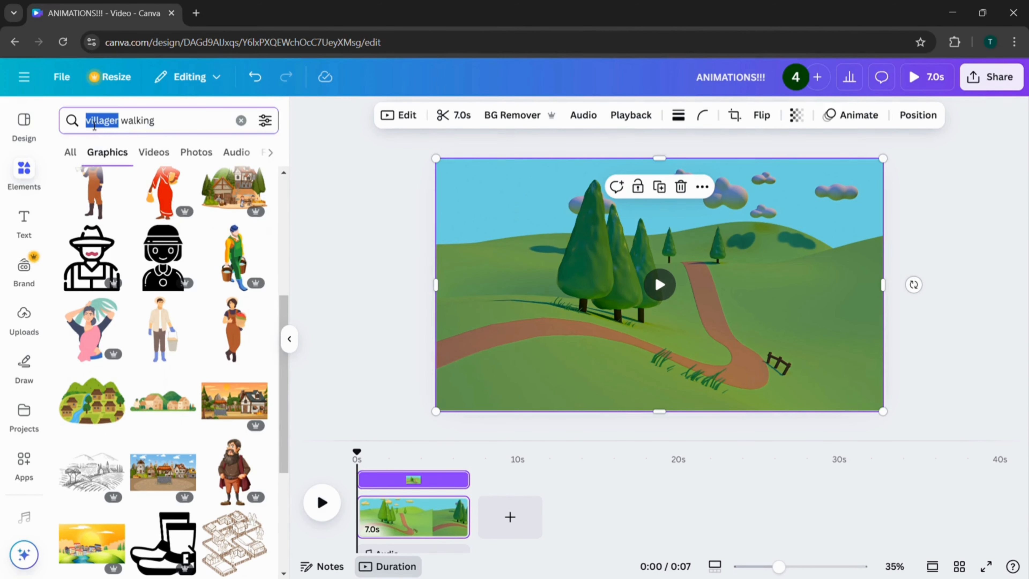
text(gi)
key(BackSpace)
key(BackSpace)
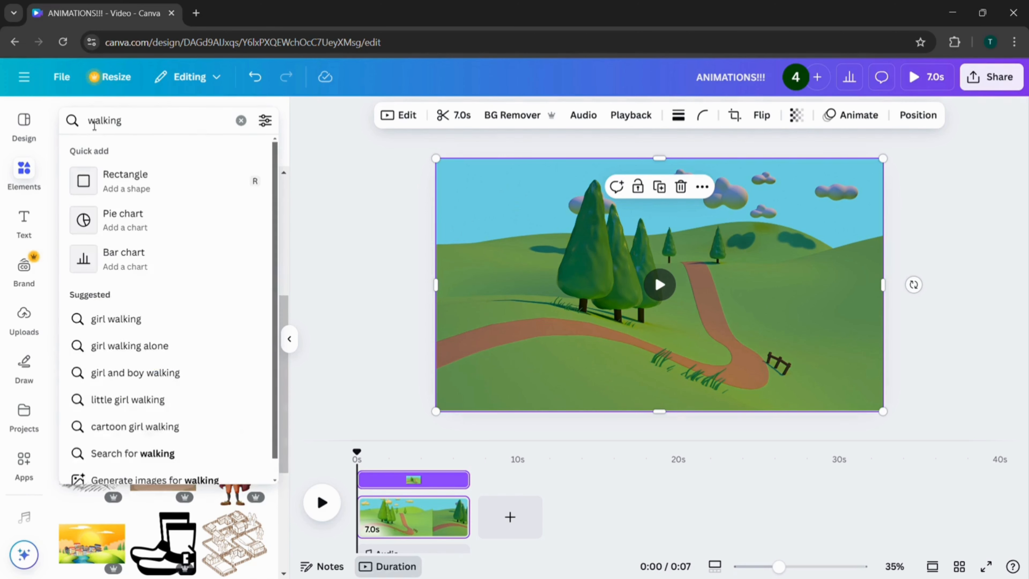
text(little)
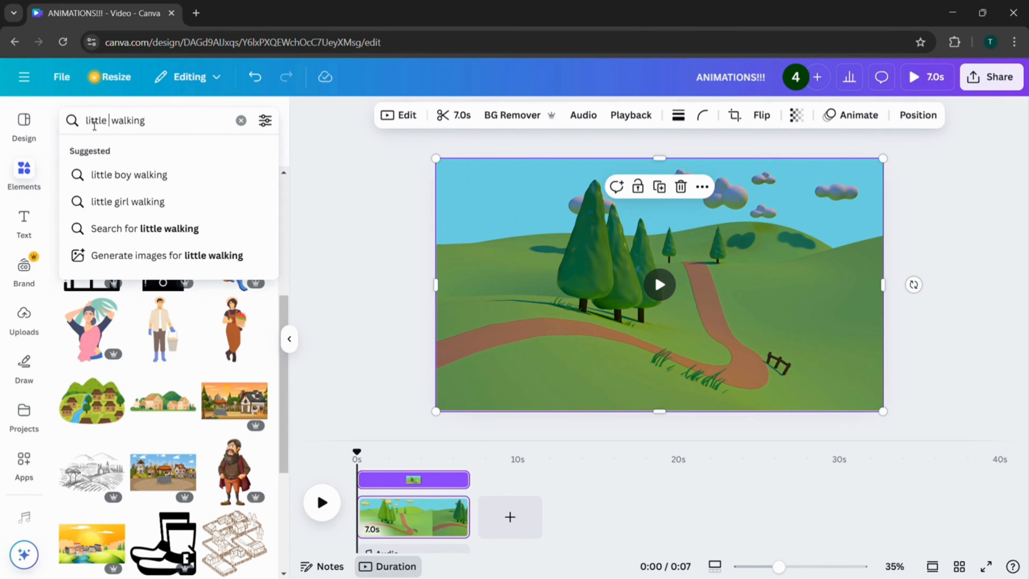
text( girl)
key(Return)
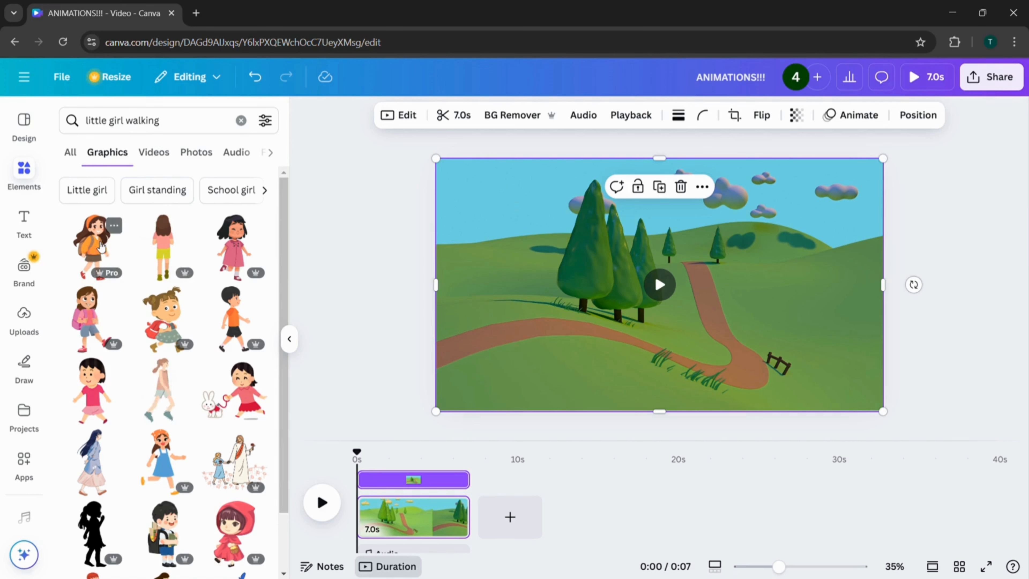
Add the girl with the orange jacket and backpack, shrink her, and stand her at the left start of the path
click(101, 245)
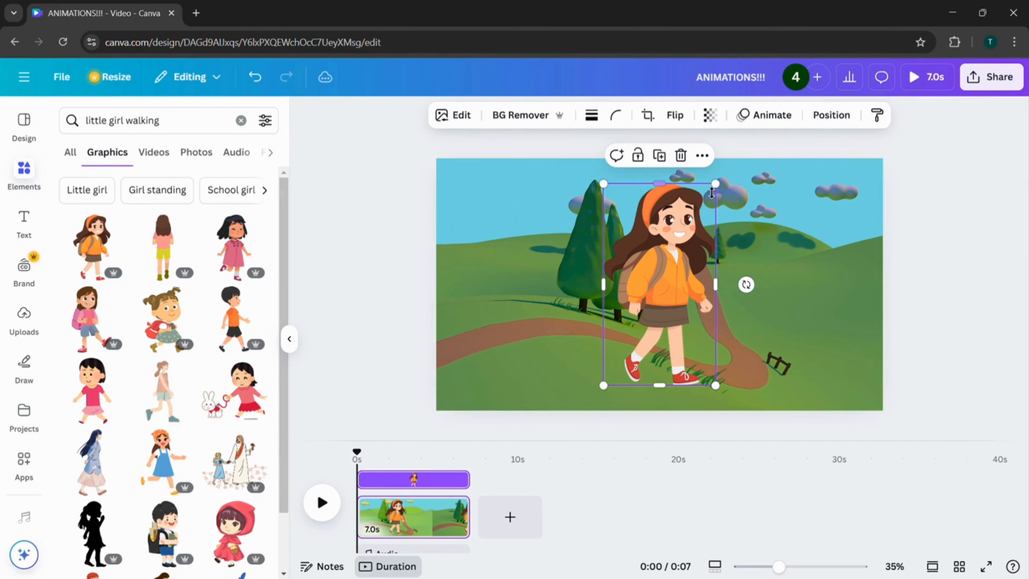
drag(722, 193, 657, 310)
drag(634, 359, 478, 319)
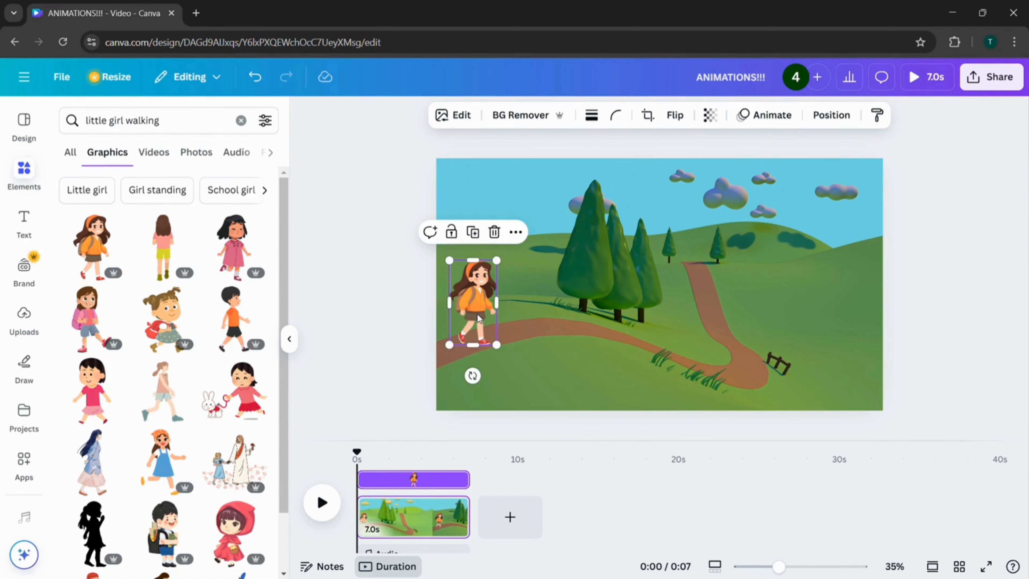
Search elements for "shadow", add the dark oval shadow graphic, and fit it in a small size under the girl's feet
click(241, 120)
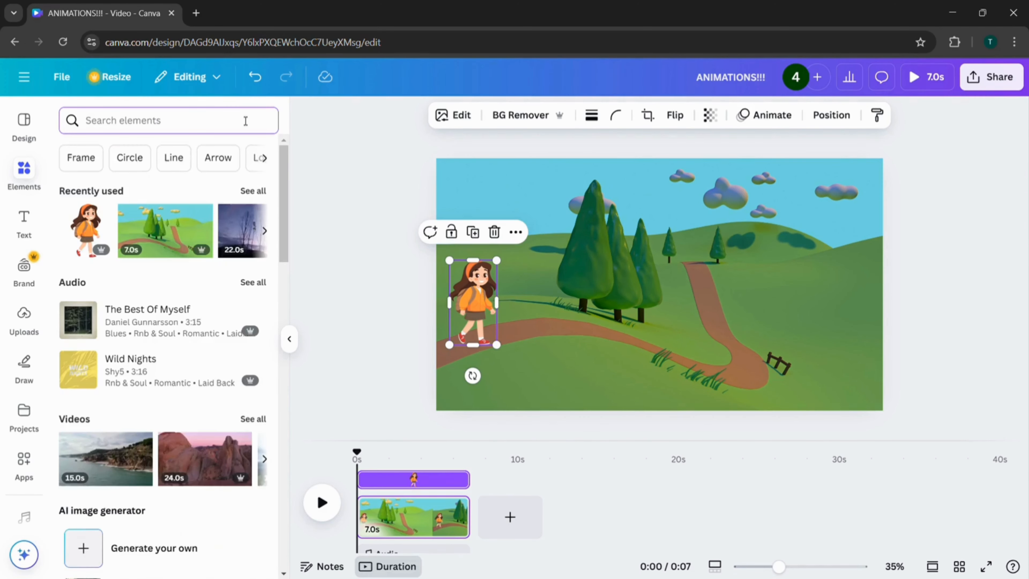
text(shadow)
key(Return)
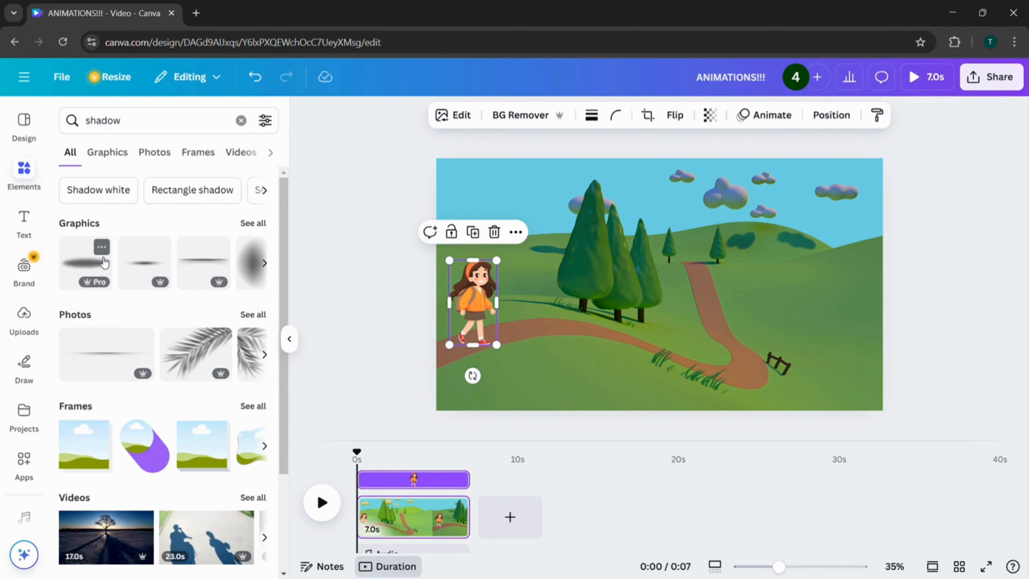
click(104, 263)
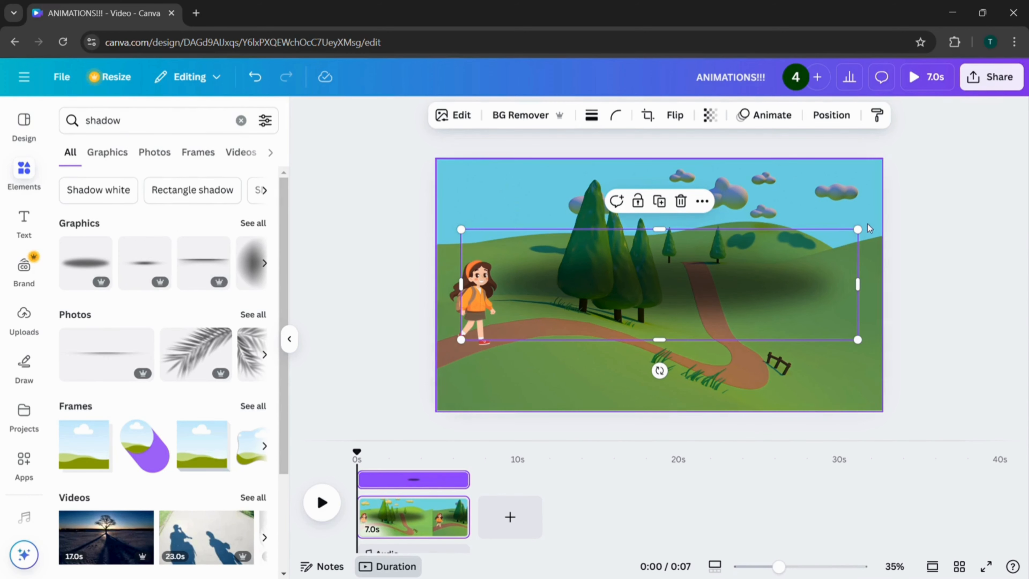
drag(858, 230, 779, 263)
drag(572, 351, 535, 351)
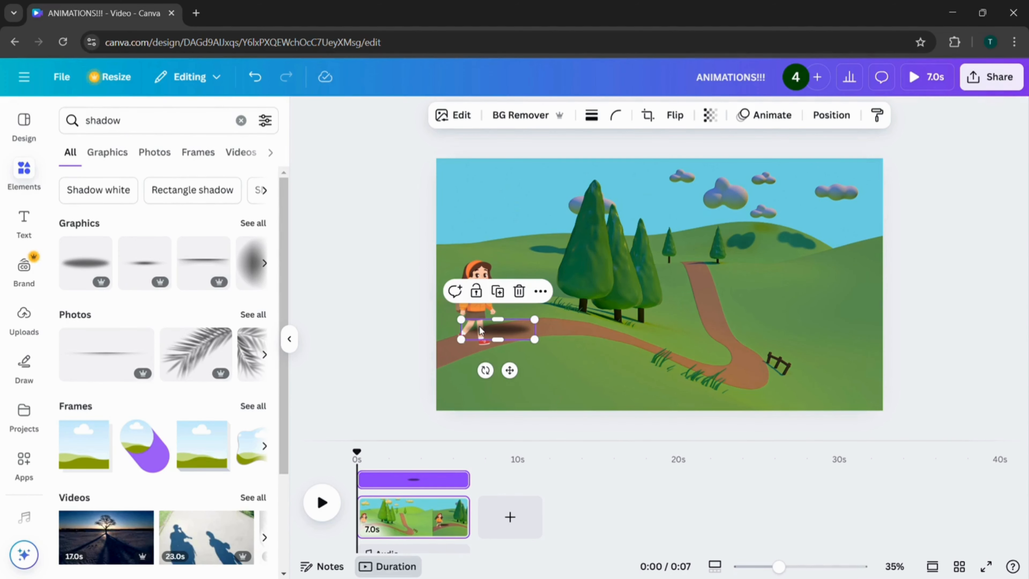
drag(481, 331, 463, 346)
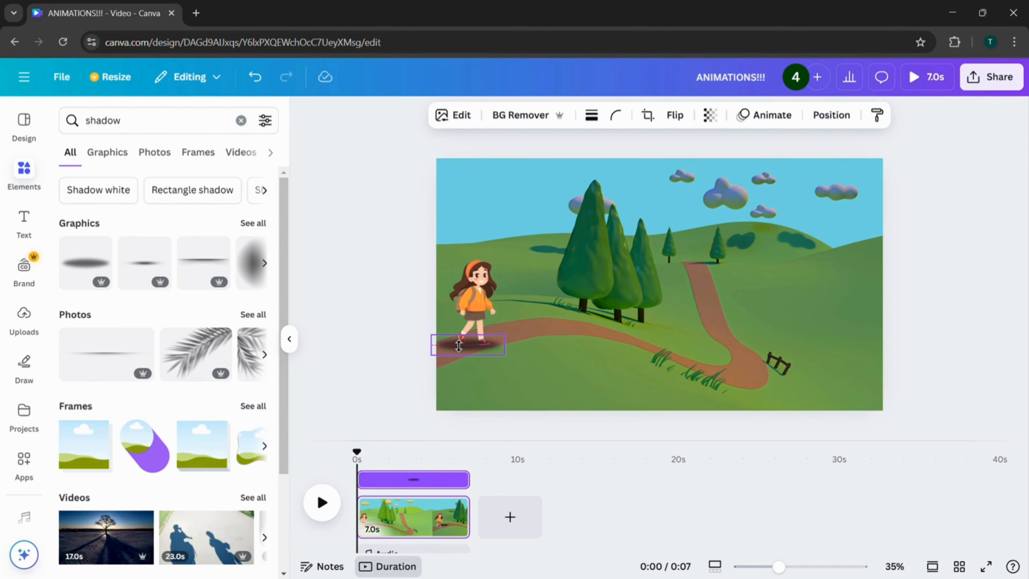
click(379, 272)
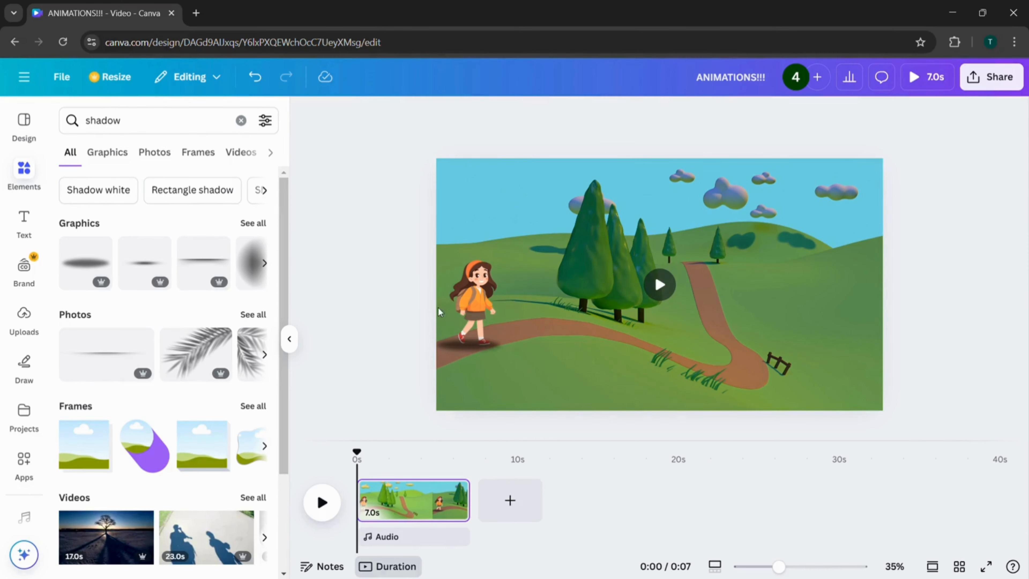
Make the shadow under the girl's feet more transparent
click(480, 348)
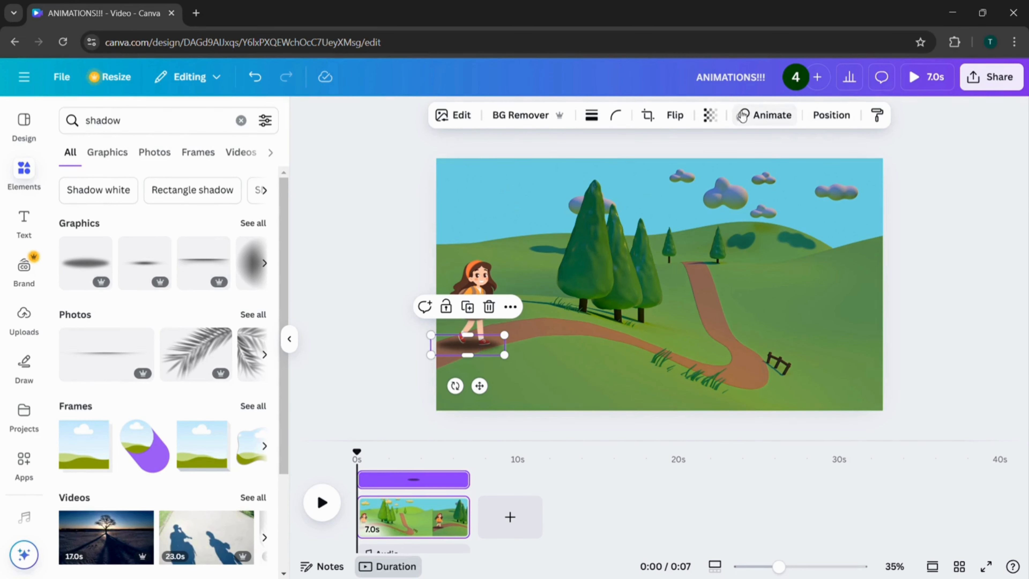
click(711, 117)
drag(739, 175, 682, 170)
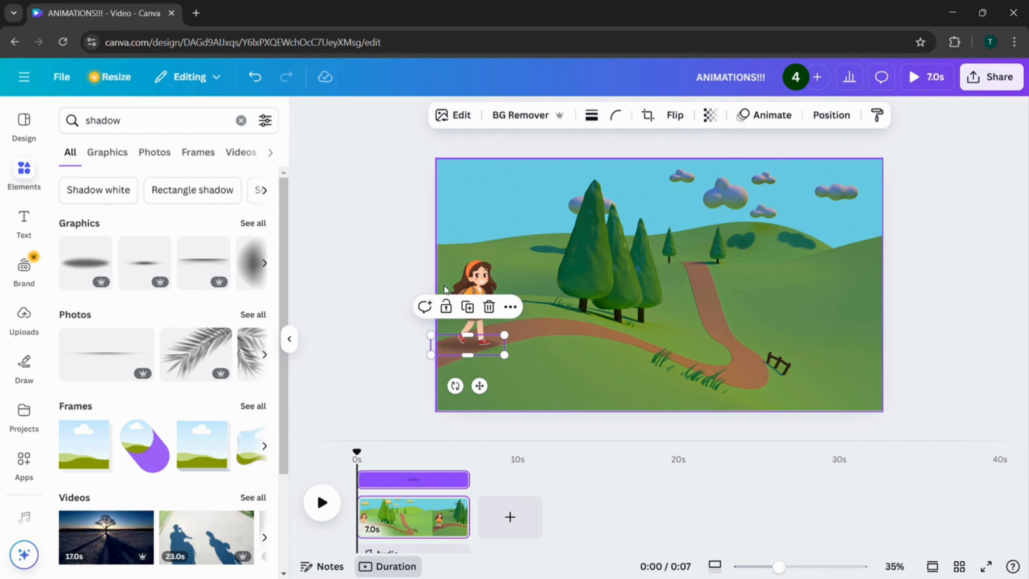
Reorder the layers so the shadow sits directly beneath the girl and above the background video
click(510, 307)
mouse_move(566, 483)
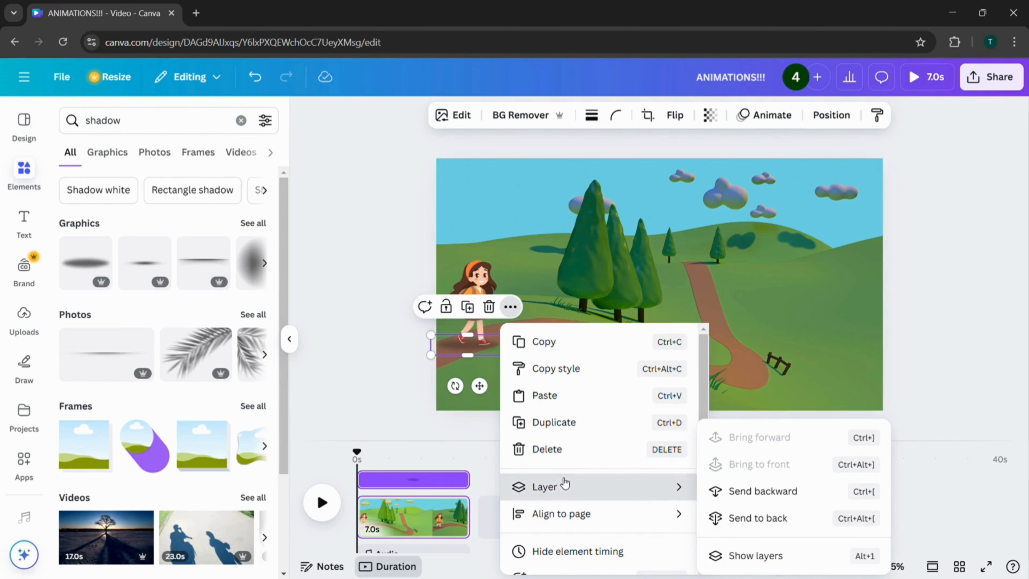
click(758, 555)
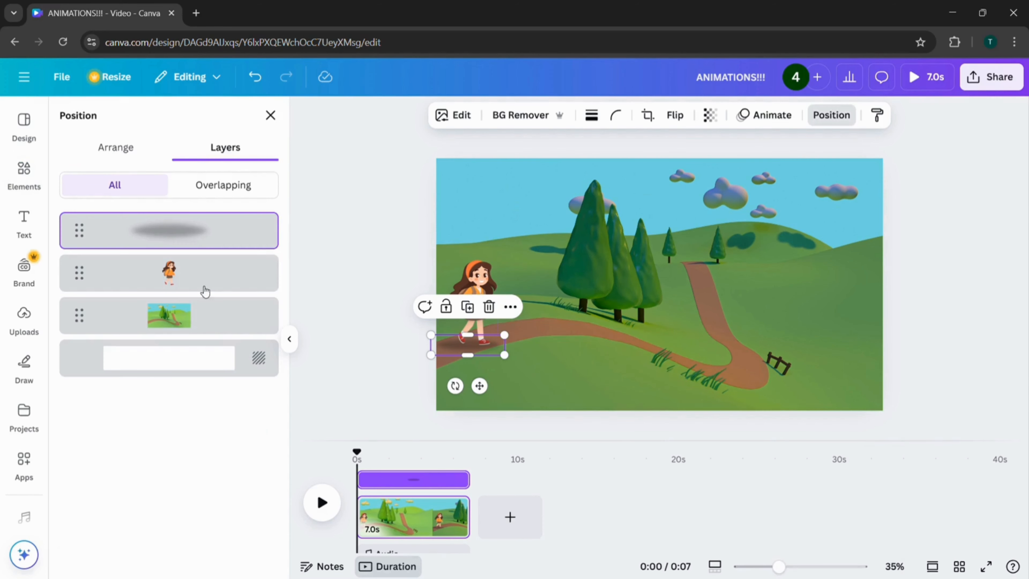
drag(83, 246, 77, 289)
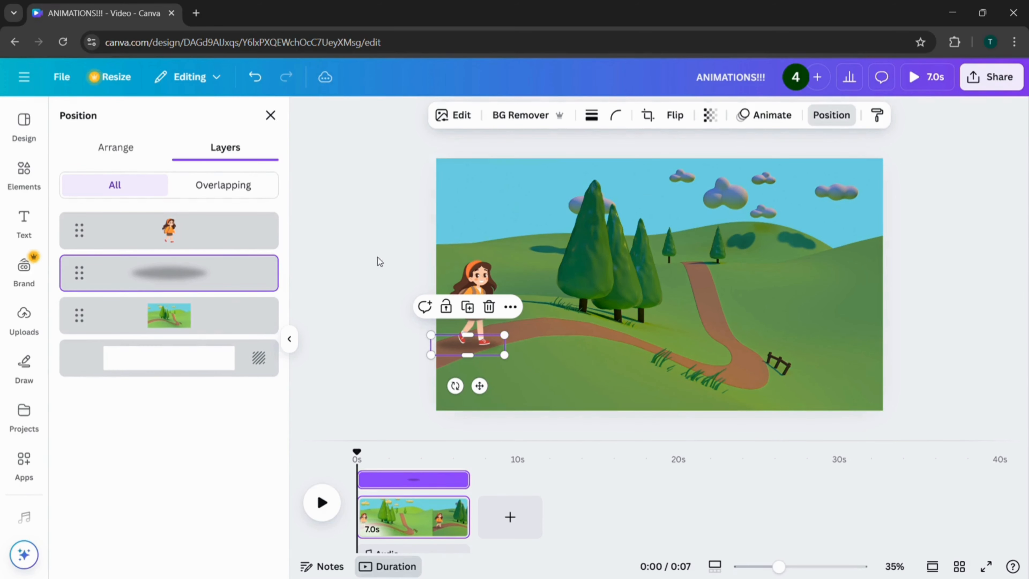
key(Escape)
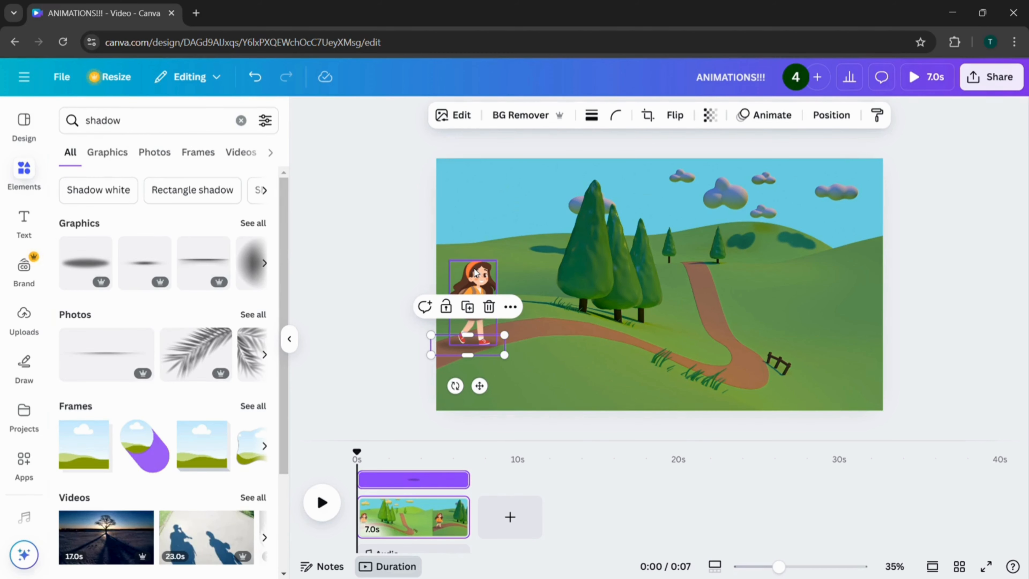
Group the girl with her shadow and open the animation options for the group
shift+click(475, 272)
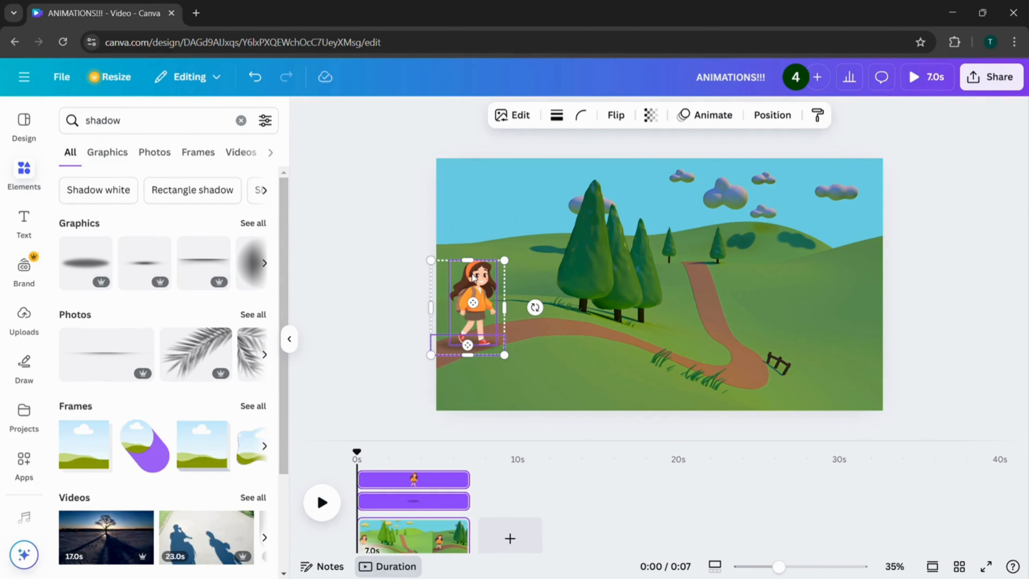
click(425, 232)
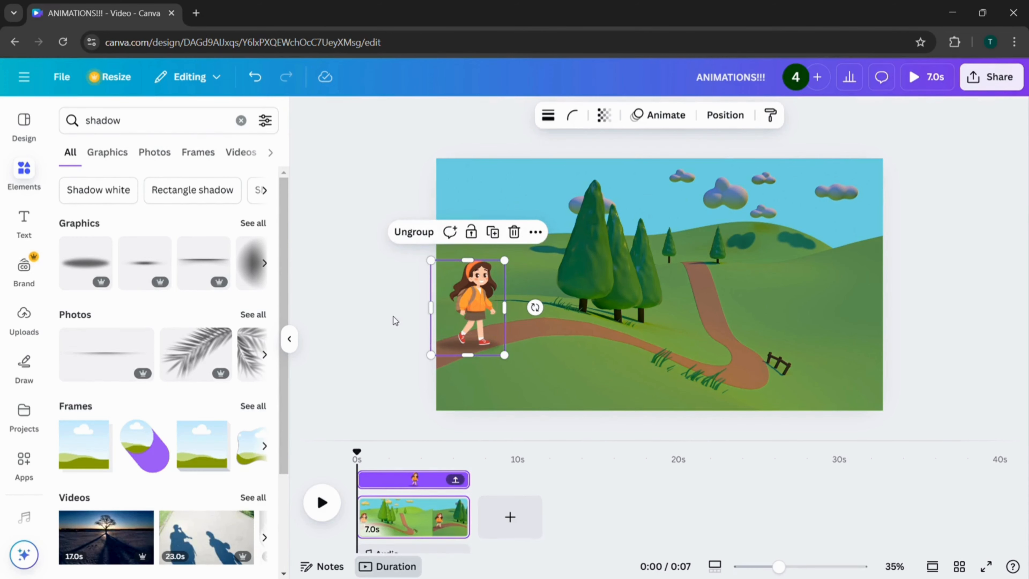
click(674, 121)
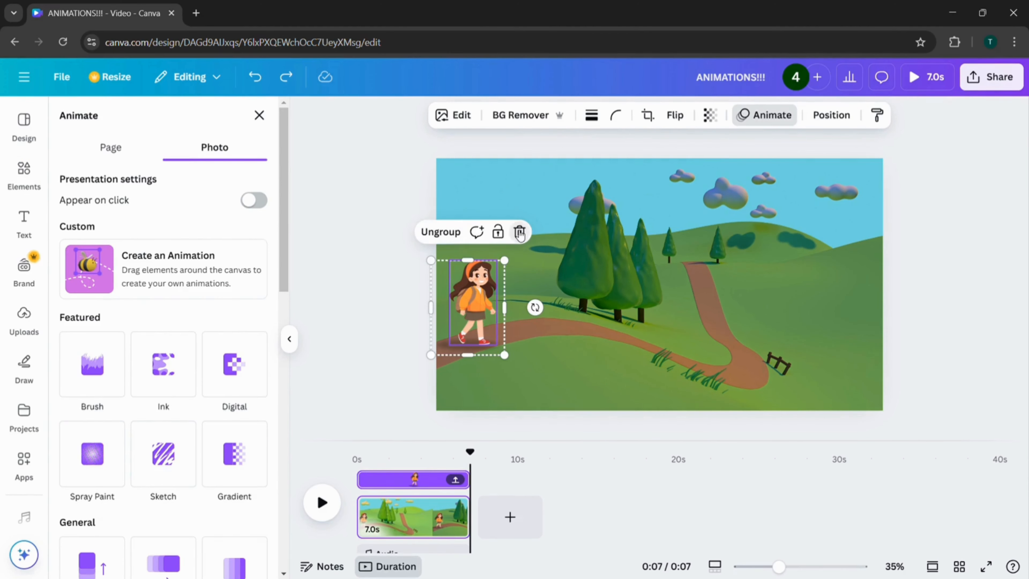
Delete the girl graphic from the group, keeping the shadow on the path
click(520, 232)
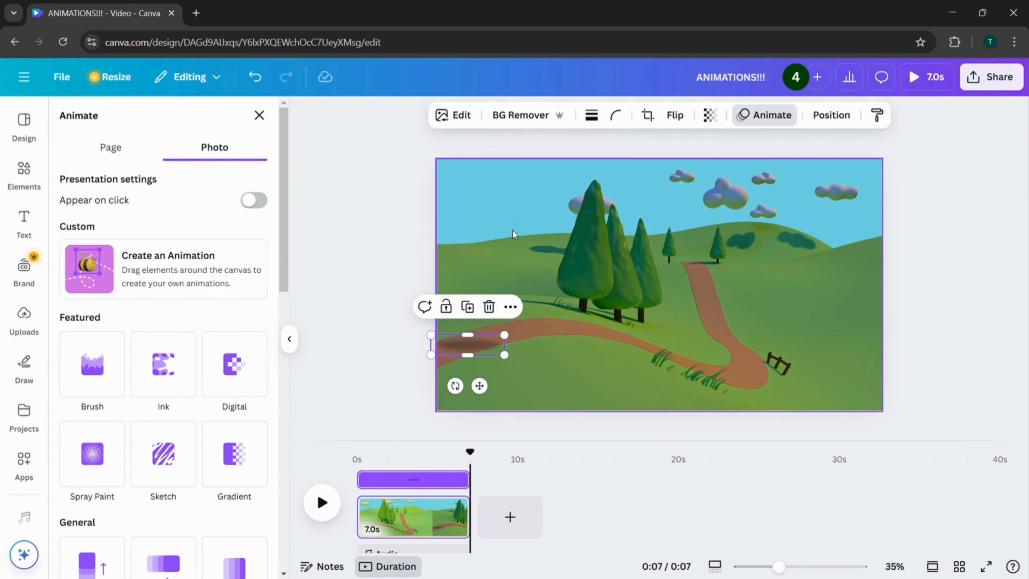
Undo the deletion of the girl graphic
key(ctrl+z)
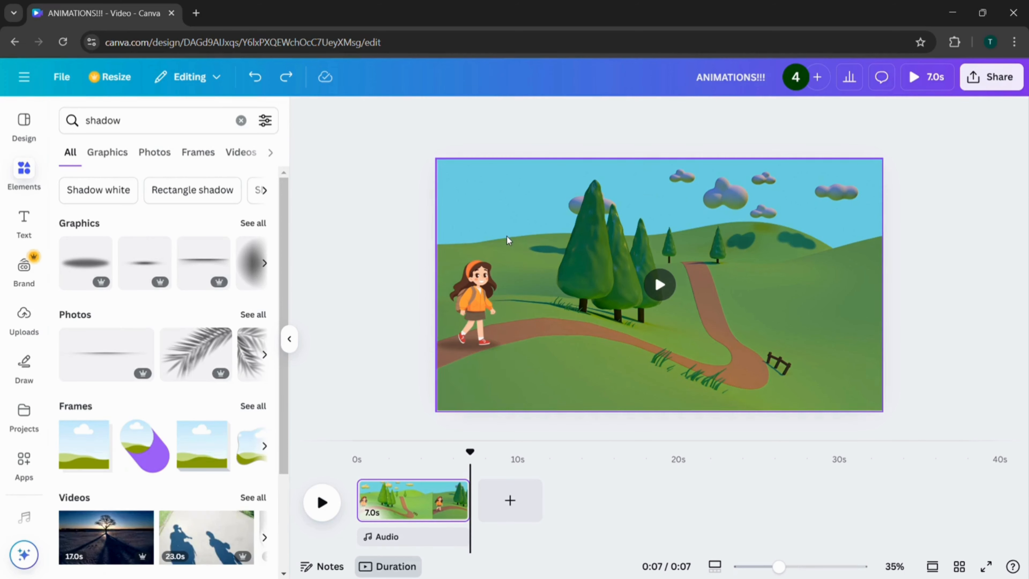
Try to move the girl and shadow group to the far end of the path and record a custom motion following the path off the scene
click(481, 302)
drag(482, 303, 713, 238)
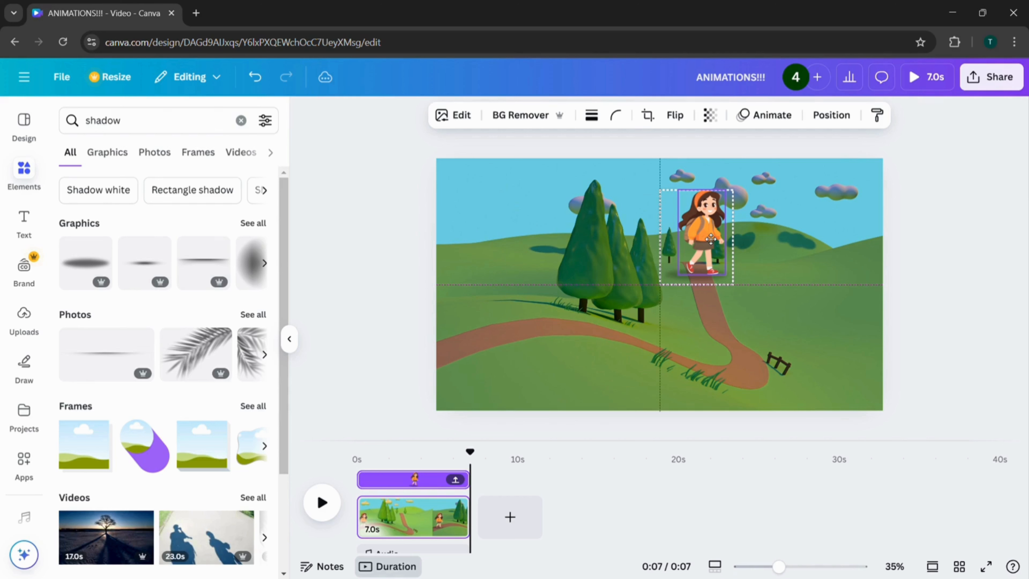
drag(711, 239, 708, 240)
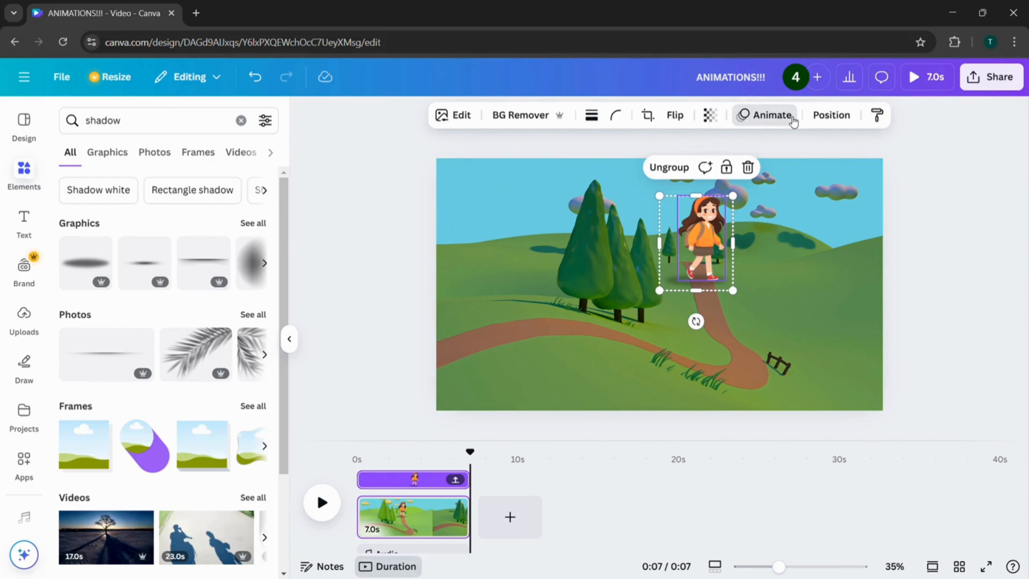
click(784, 116)
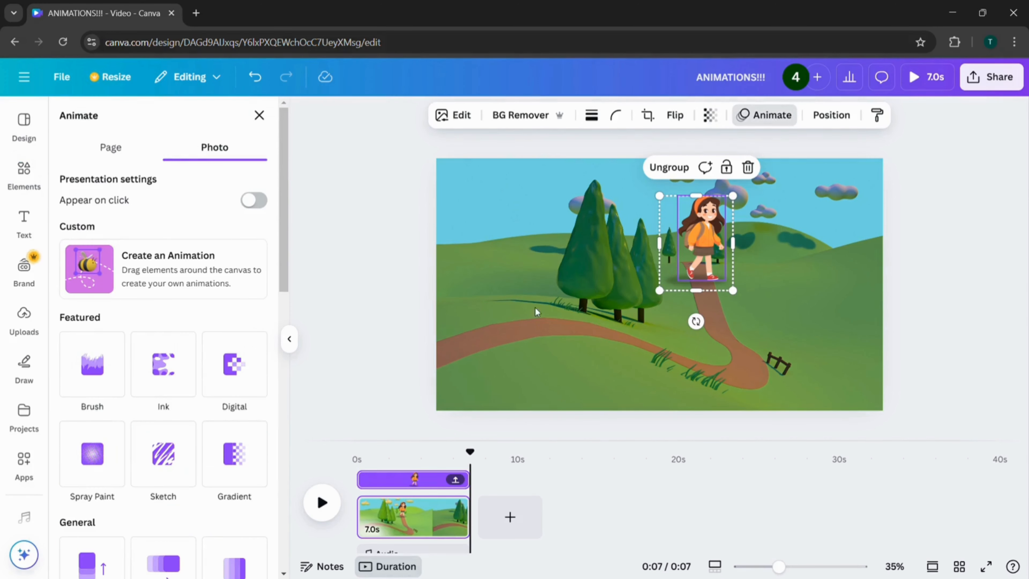
click(190, 264)
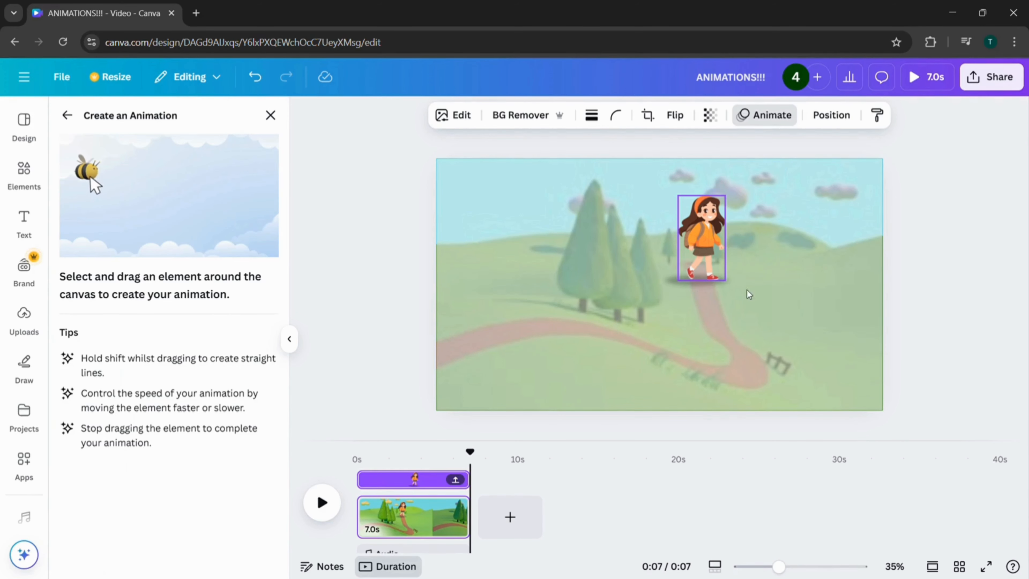
mouse_move(699, 271)
mouse_down()
mouse_move(740, 367)
mouse_move(563, 322)
mouse_move(490, 342)
mouse_move(414, 385)
mouse_up()
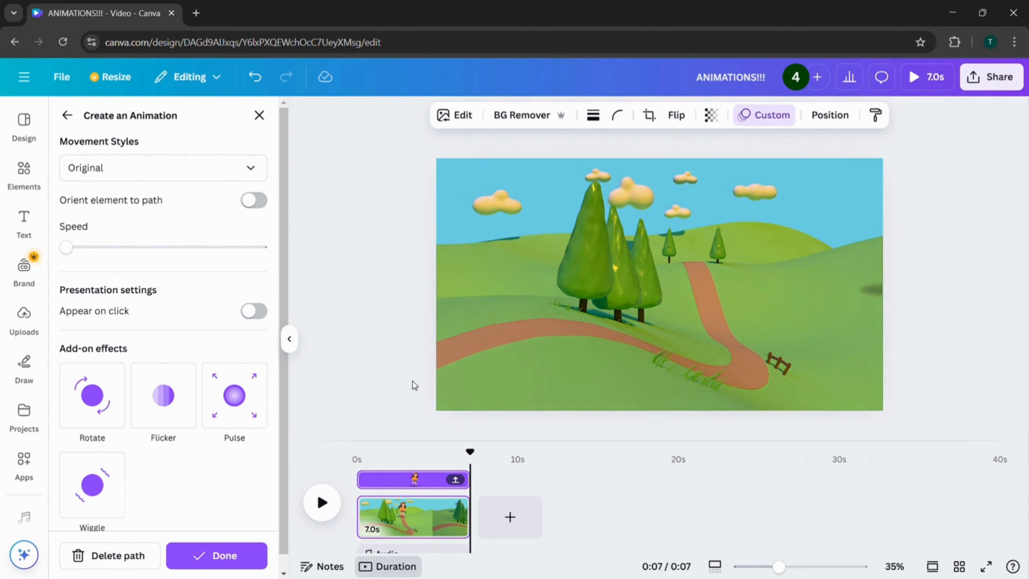
Undo the recorded motion and the group's move, and revert the girl's separate shift away from her shadow
click(258, 77)
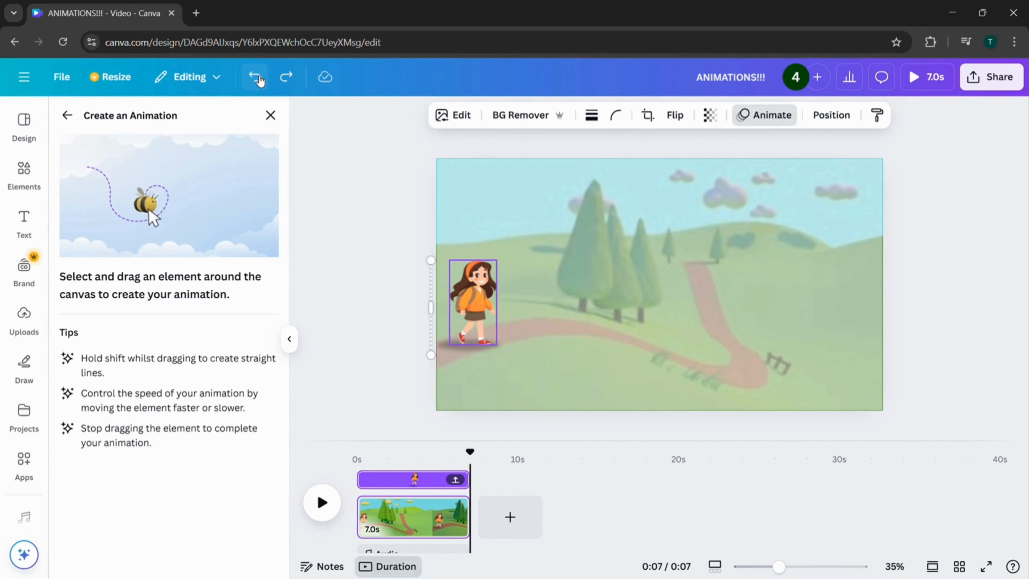
click(259, 77)
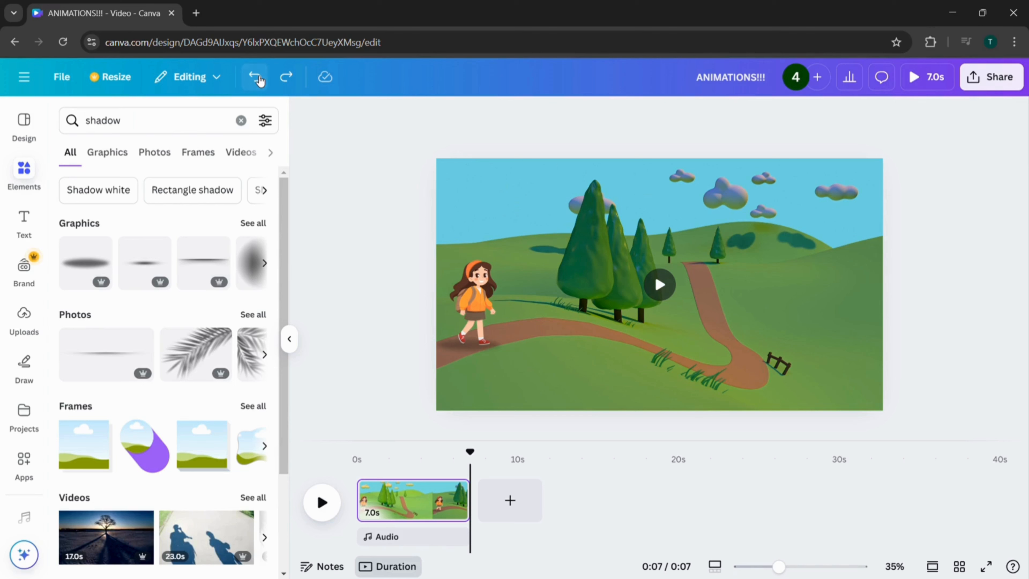
click(472, 292)
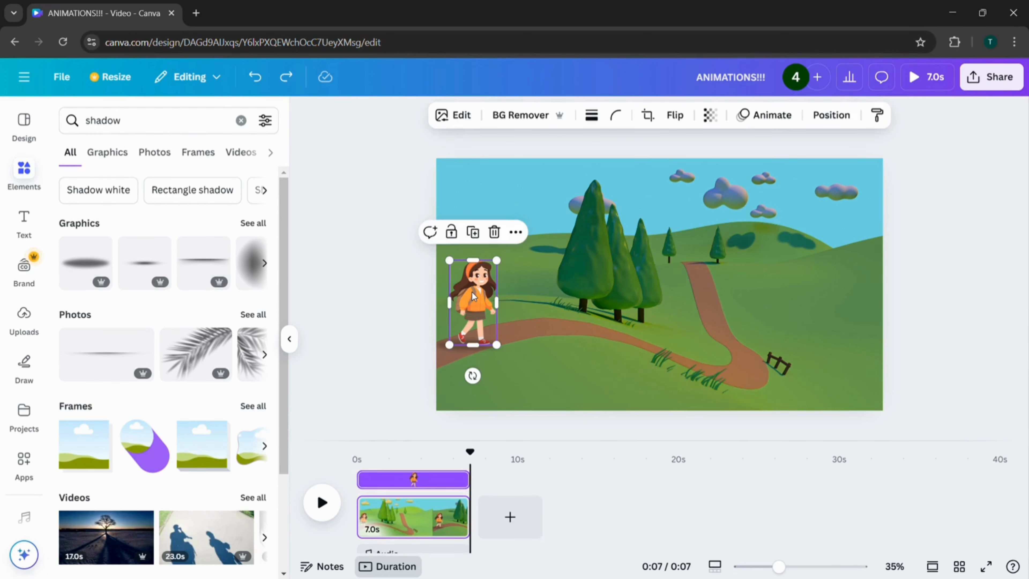
drag(472, 291, 554, 296)
key(ctrl+z)
Group the girl with her shadow and place the group, slightly smaller, at the far end of the path beyond the tall trees
shift+click(440, 354)
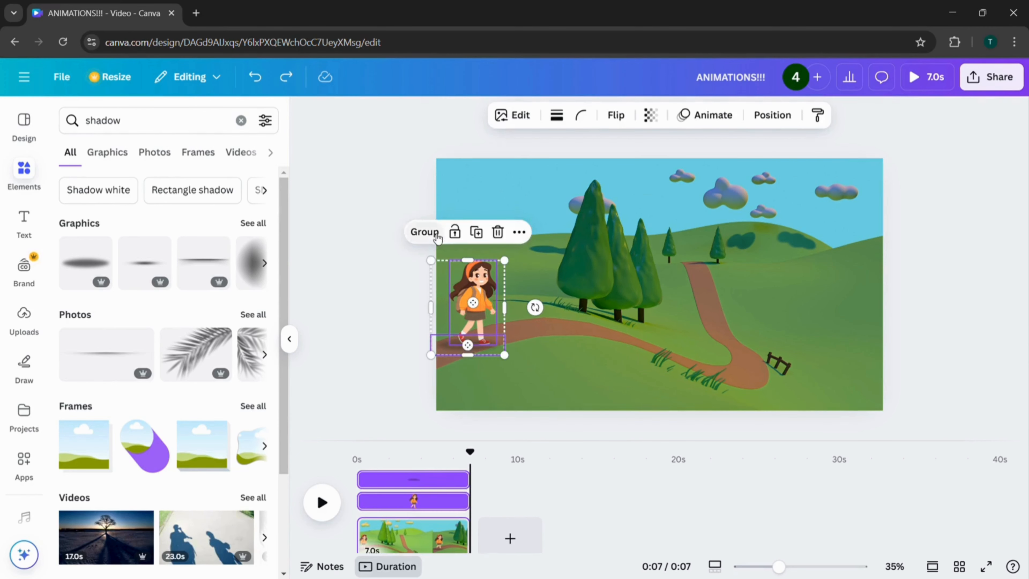
click(425, 230)
drag(482, 325, 709, 277)
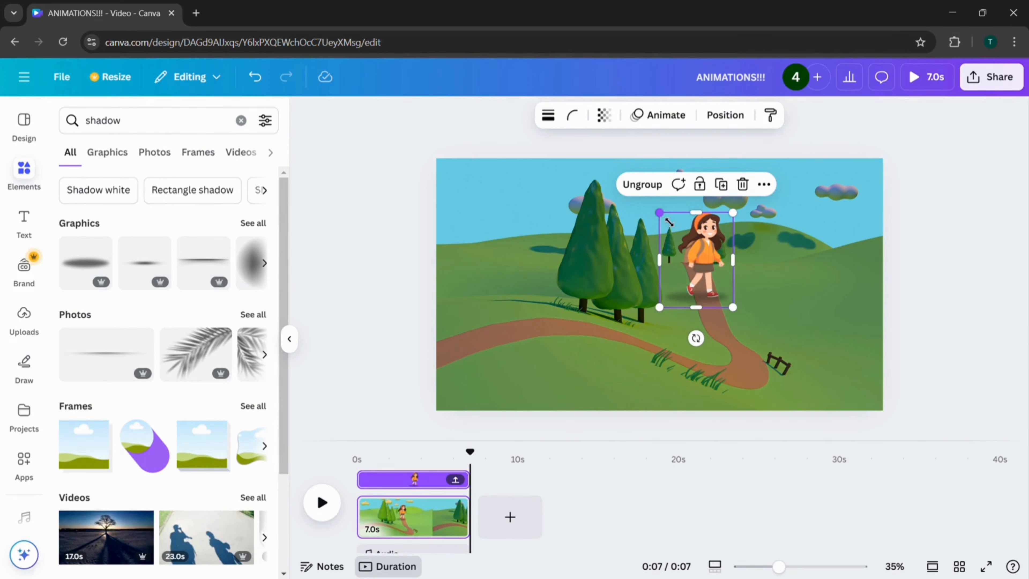
drag(669, 222, 674, 227)
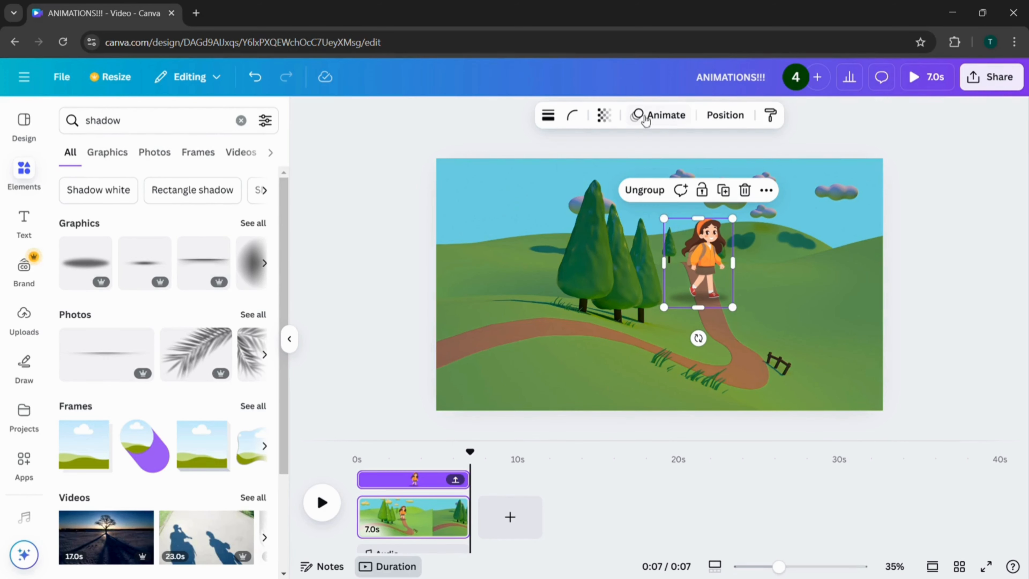
Create a custom animation that moves the girl group down the path, around the bend and off the scene's left edge
click(674, 120)
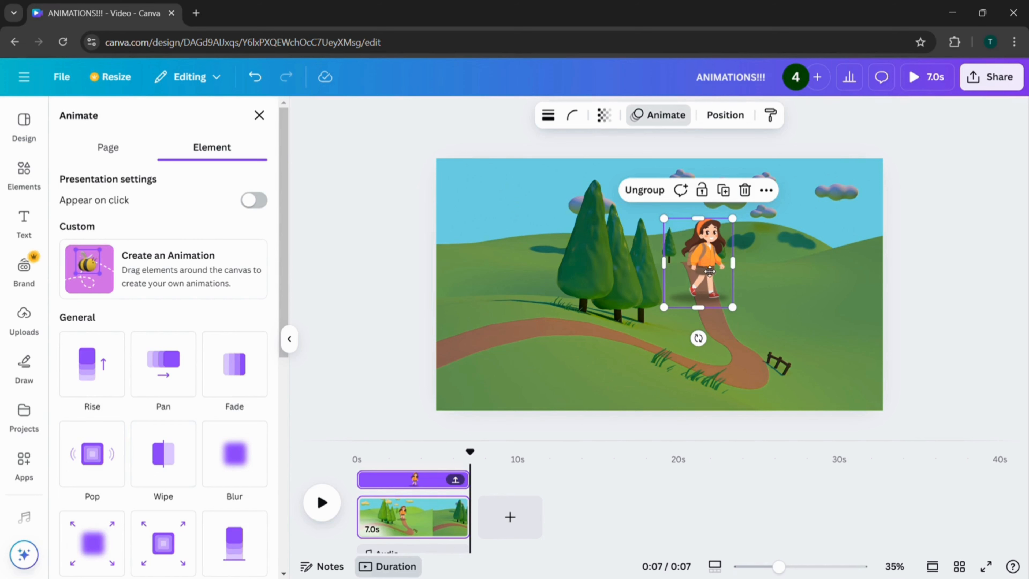
mouse_move(710, 272)
mouse_down()
mouse_move(732, 329)
mouse_move(702, 263)
mouse_up()
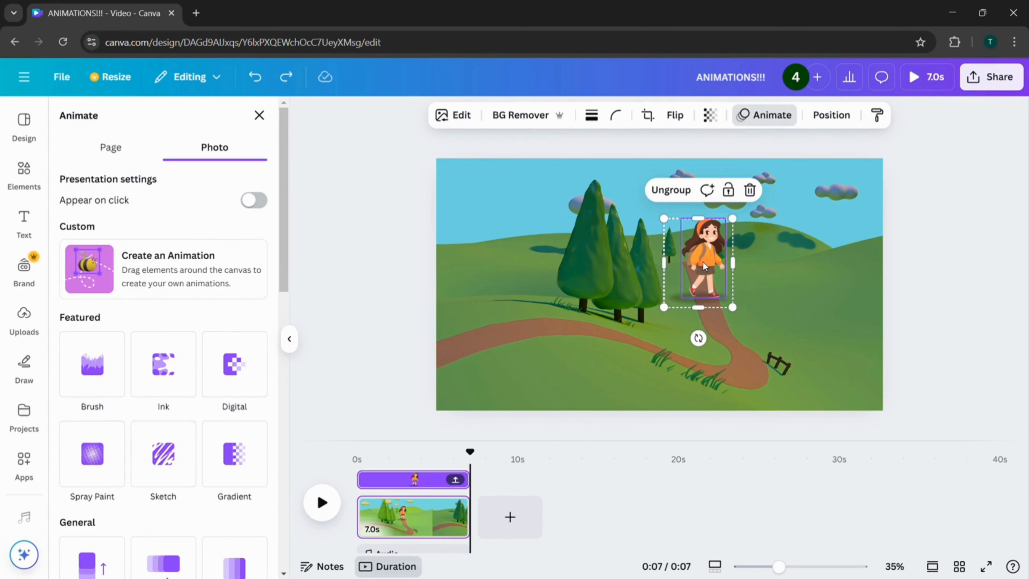
click(243, 283)
mouse_move(712, 265)
mouse_down()
mouse_move(752, 327)
mouse_move(748, 341)
mouse_move(605, 294)
mouse_move(539, 299)
mouse_move(409, 336)
mouse_up()
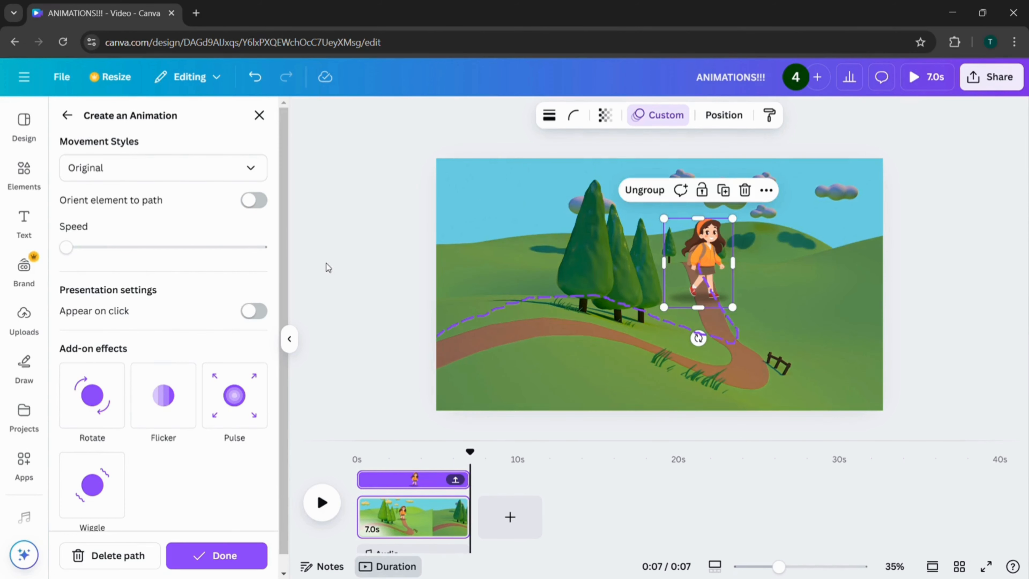
click(259, 116)
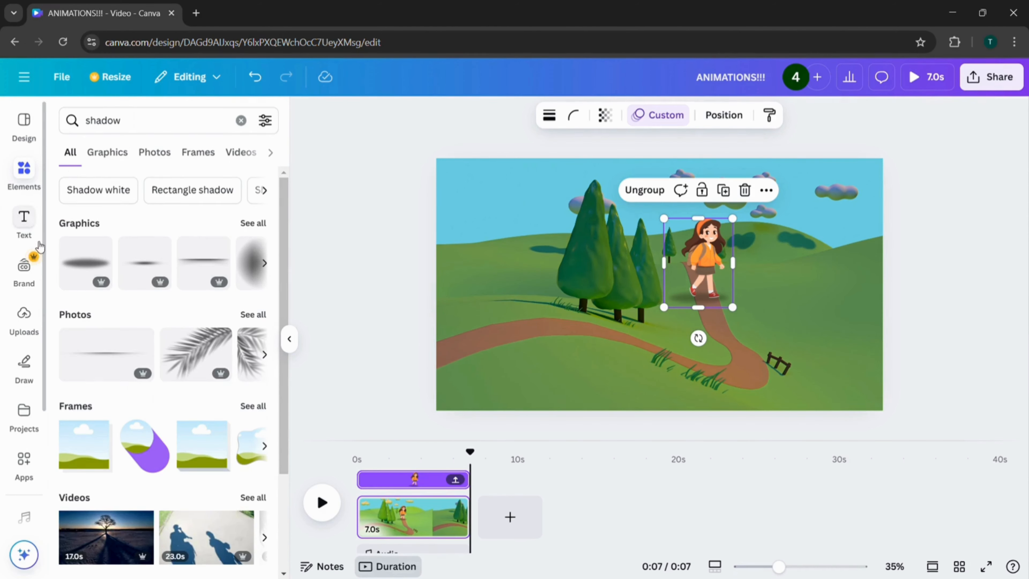
Search the elements library for "cartoon puppy"
click(26, 224)
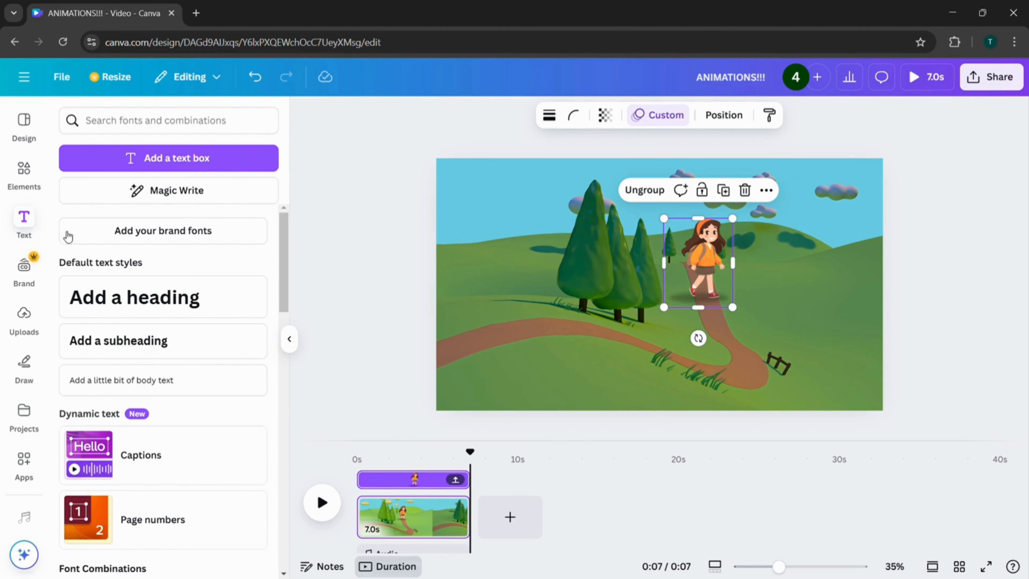
click(35, 172)
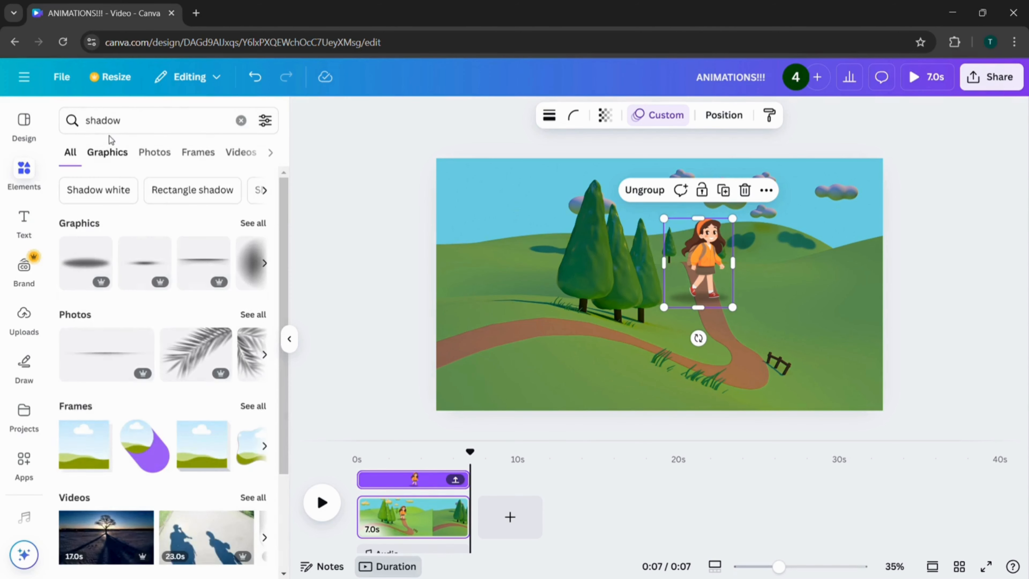
click(240, 118)
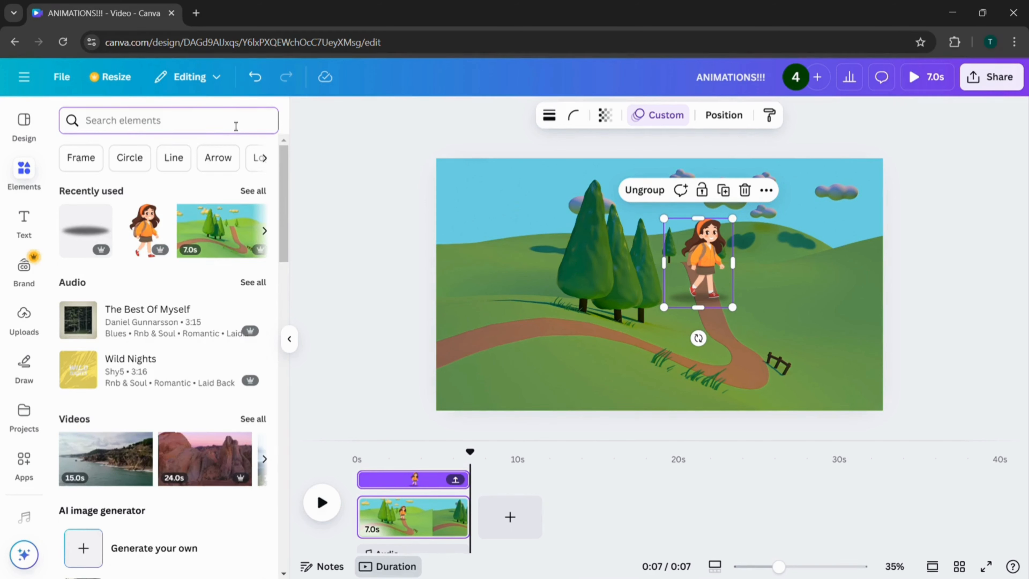
text(c)
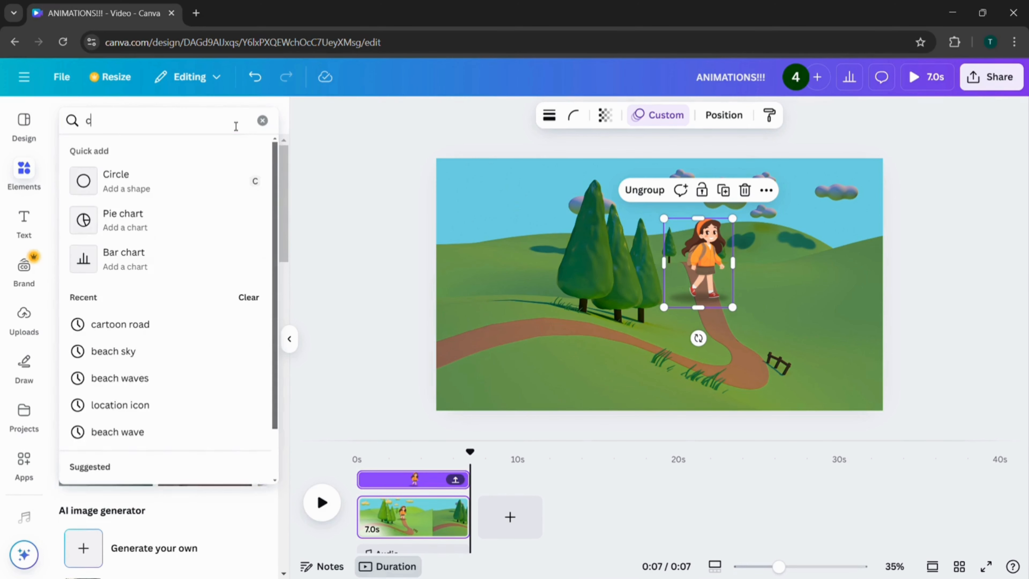
text(artoon )
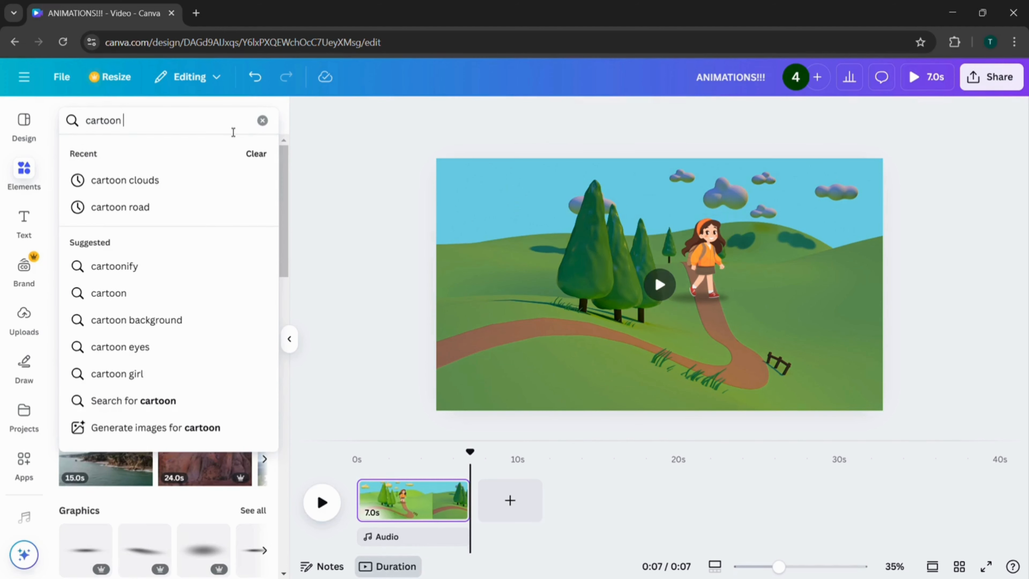
text(puppy)
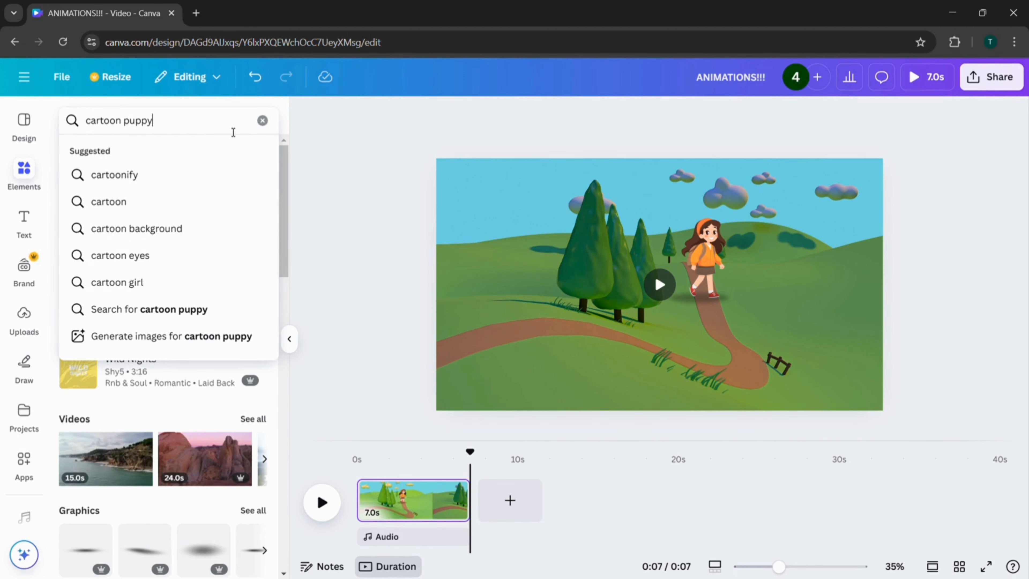
key(Return)
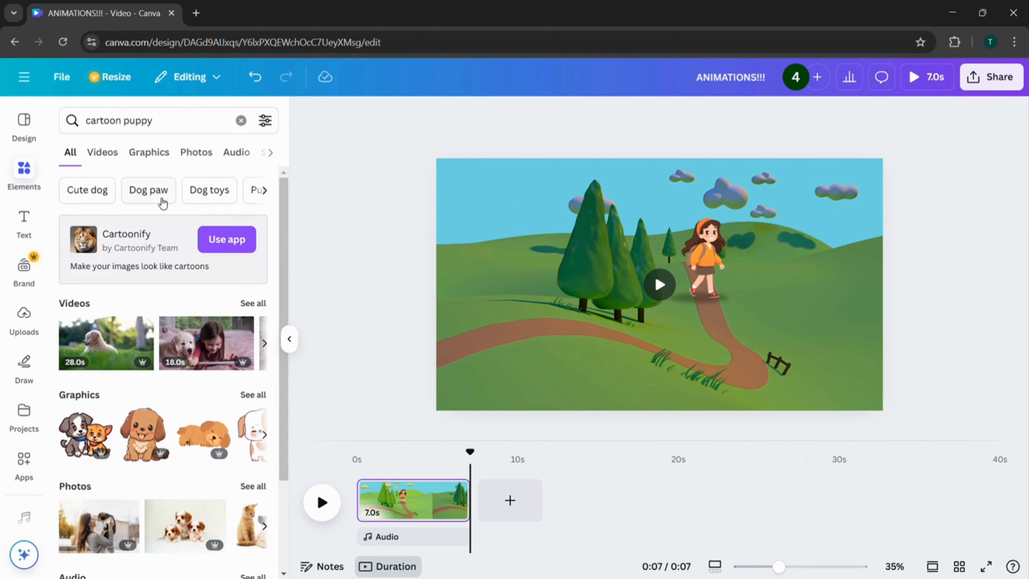
Add the running brown puppy from the graphics results and flip it horizontally
click(149, 153)
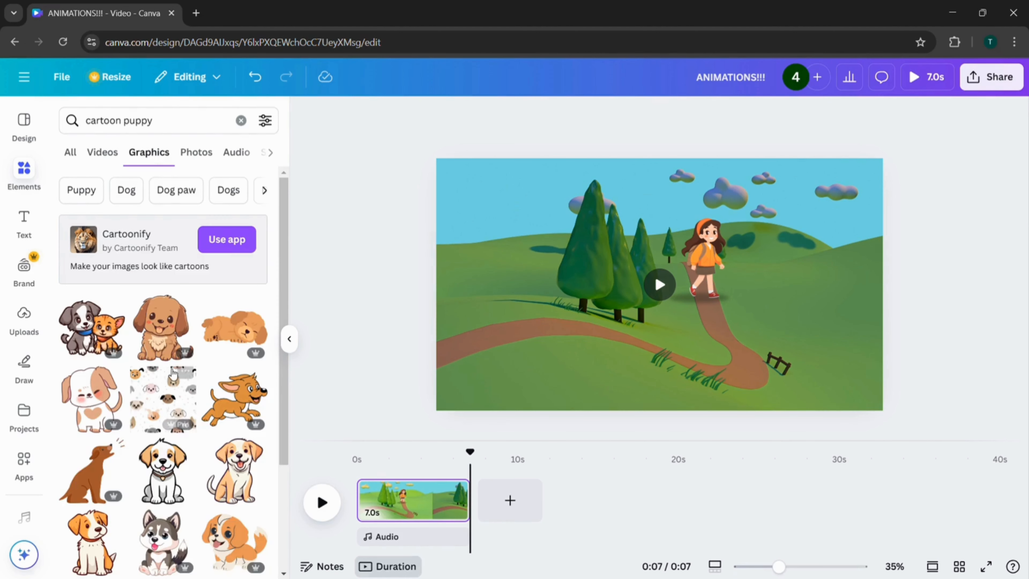
scroll(173, 373, down, 3)
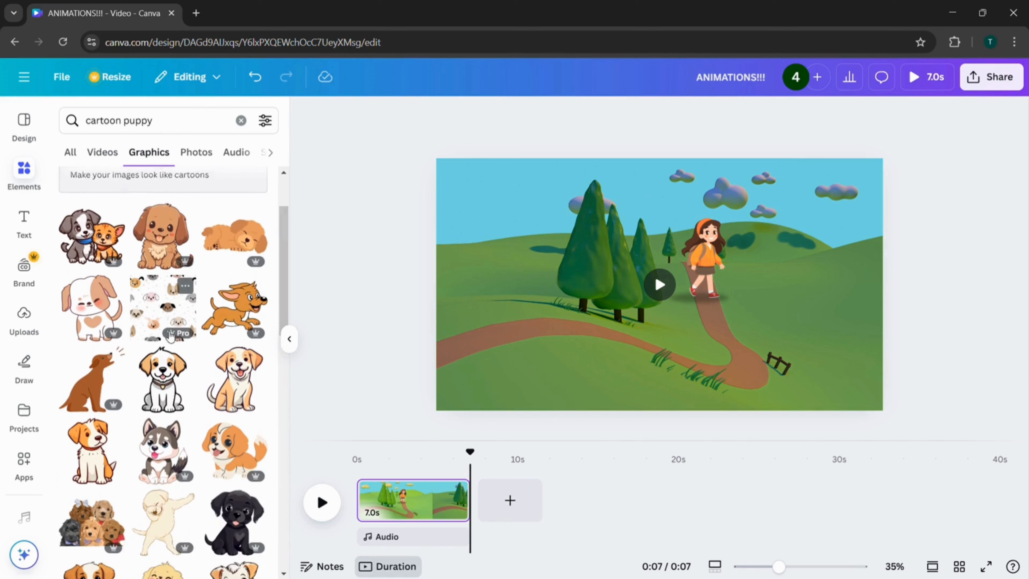
click(255, 298)
click(627, 115)
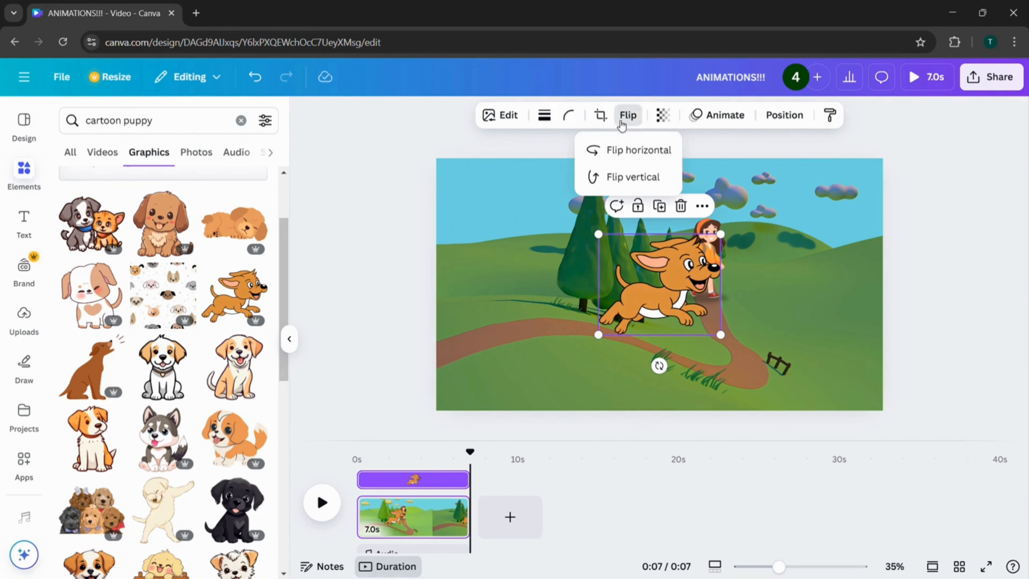
click(638, 150)
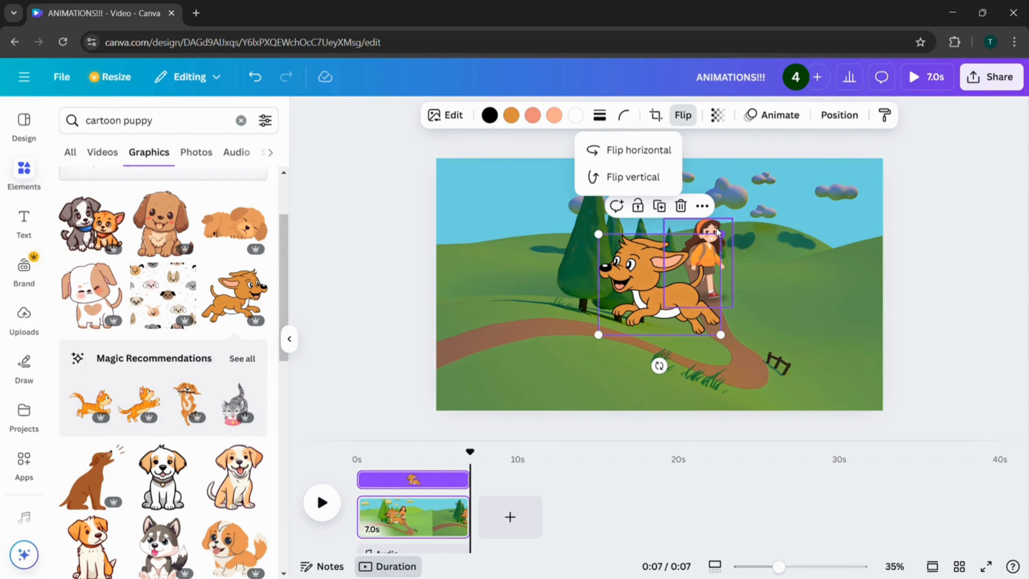
Shrink the puppy onto the path's bend by the fence and create a custom animation running it along the path off the scene's left edge
drag(714, 245, 774, 360)
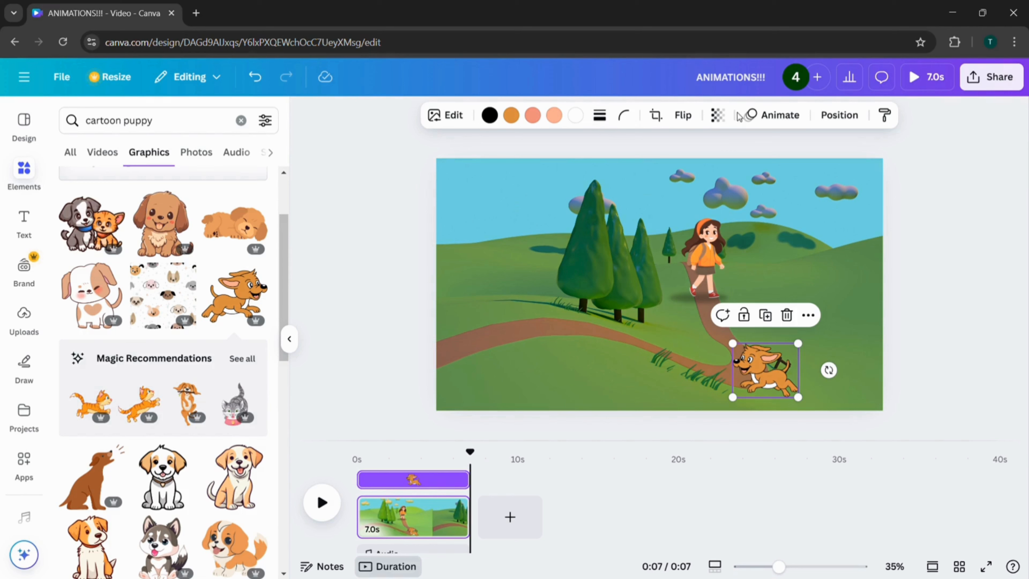
click(772, 115)
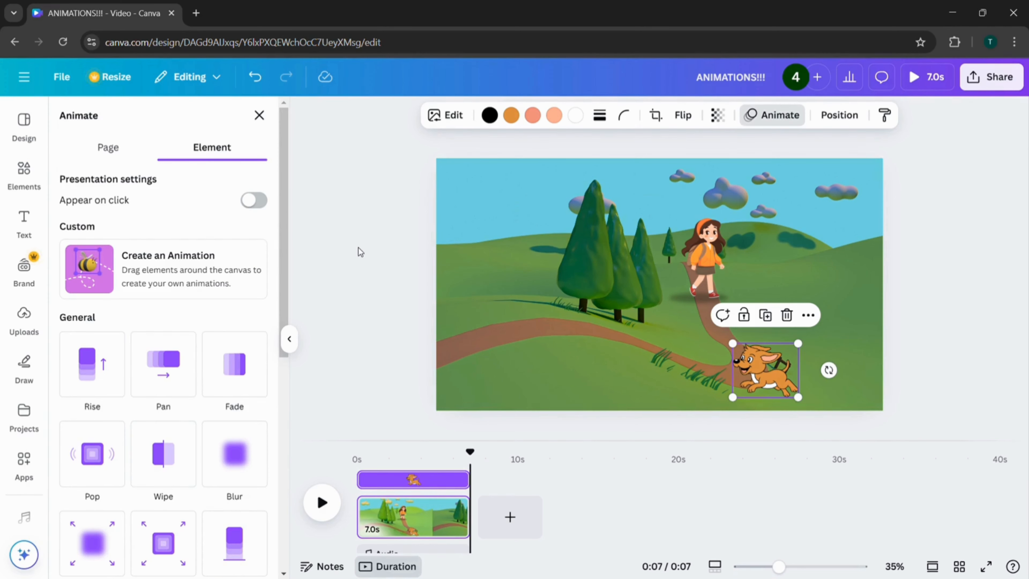
click(175, 284)
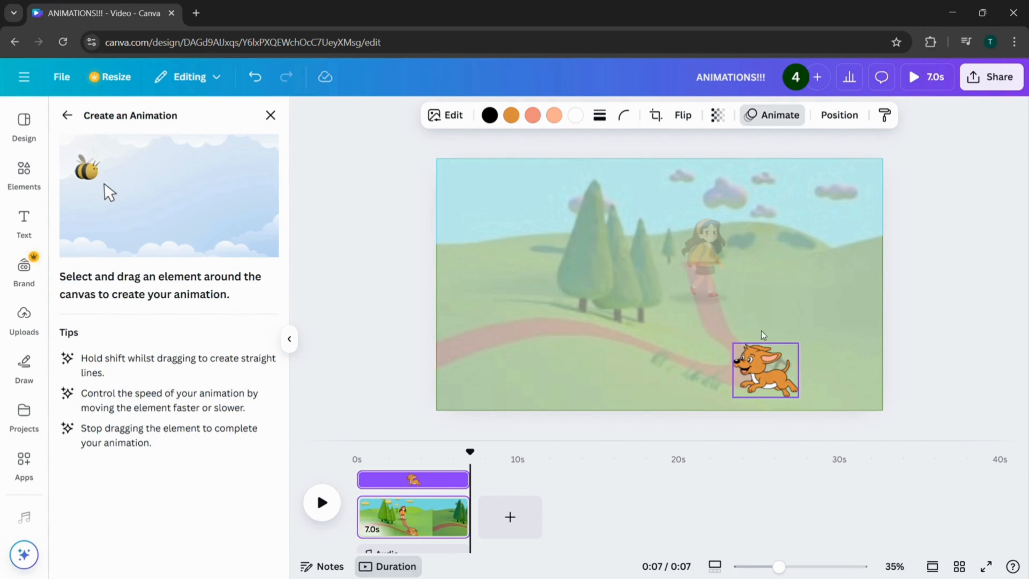
mouse_move(747, 379)
mouse_down()
mouse_move(682, 372)
mouse_move(584, 339)
mouse_move(385, 369)
mouse_up()
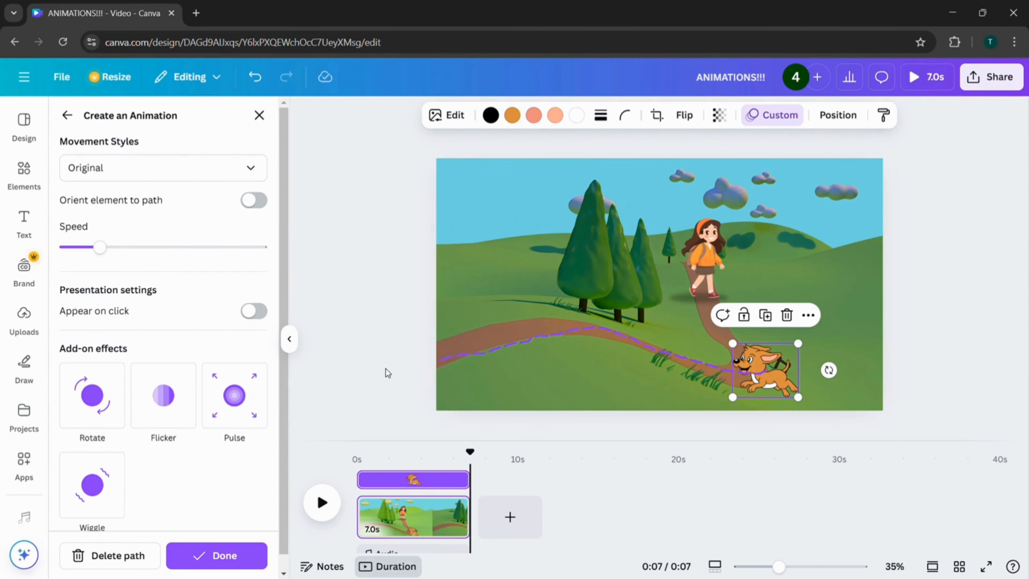
click(265, 117)
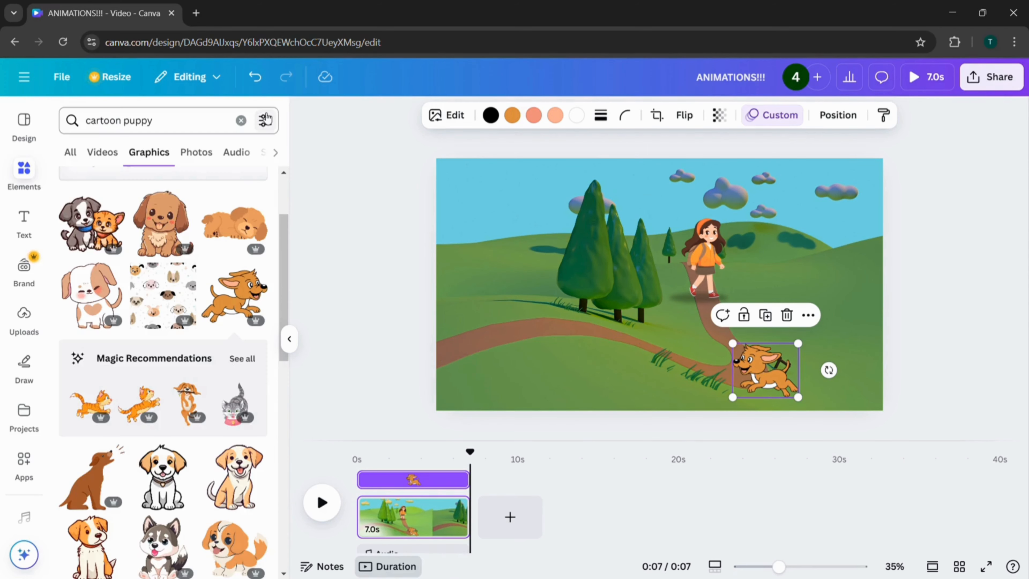
Add a subheading reading "The girl saw a puppy on her way" and place it centred along the scene's bottom edge
click(24, 223)
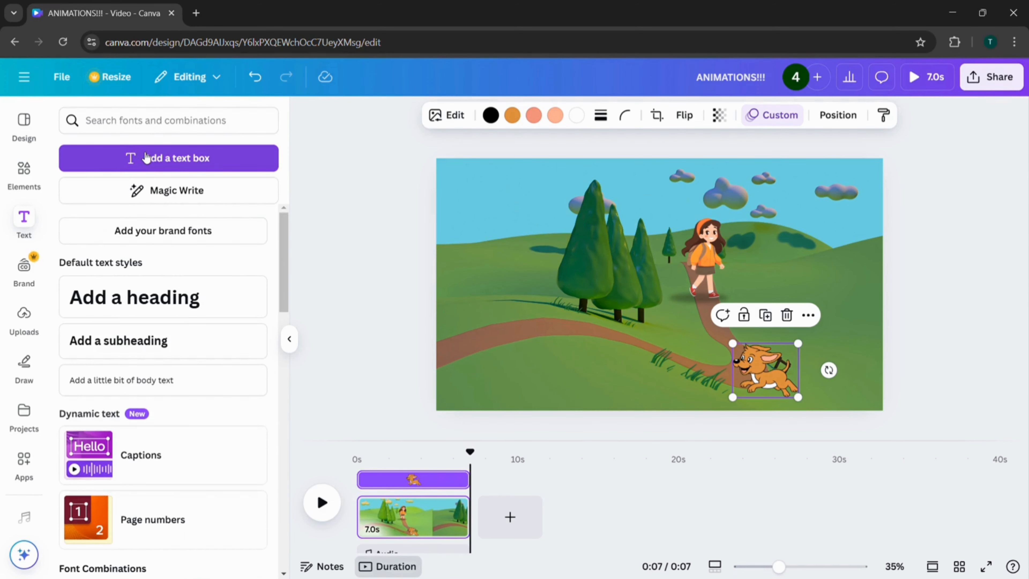
click(146, 159)
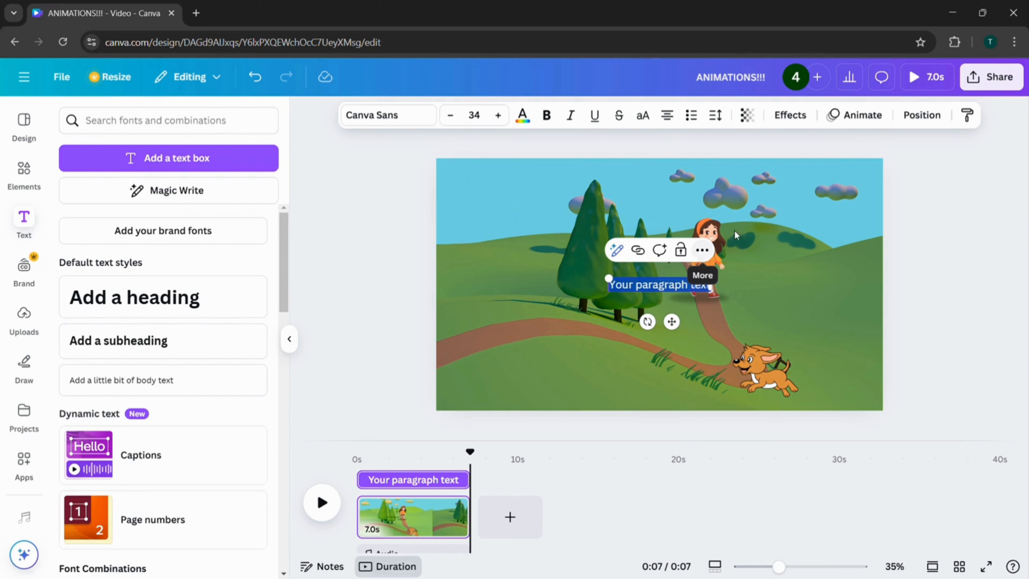
key(BackSpace)
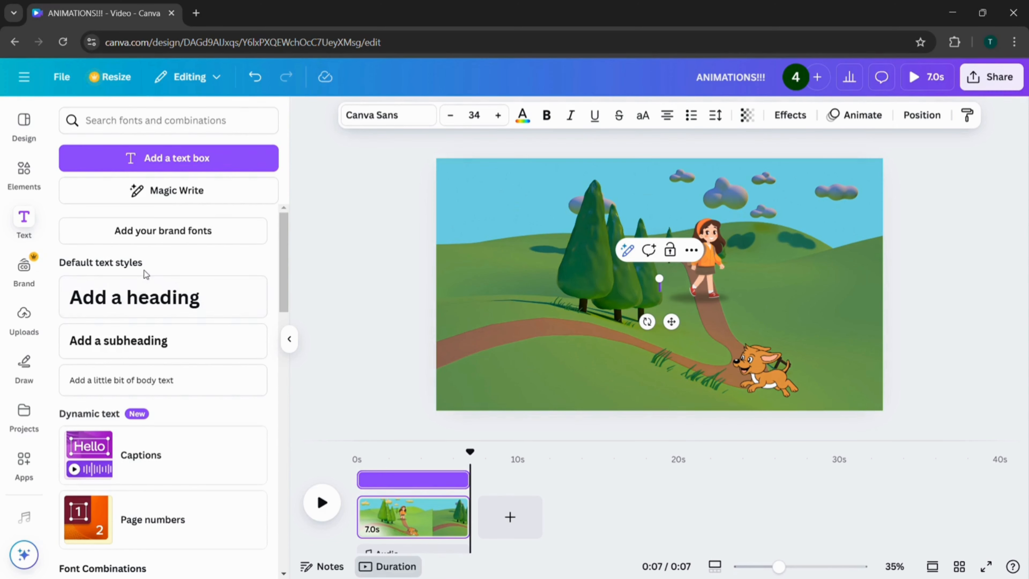
click(183, 339)
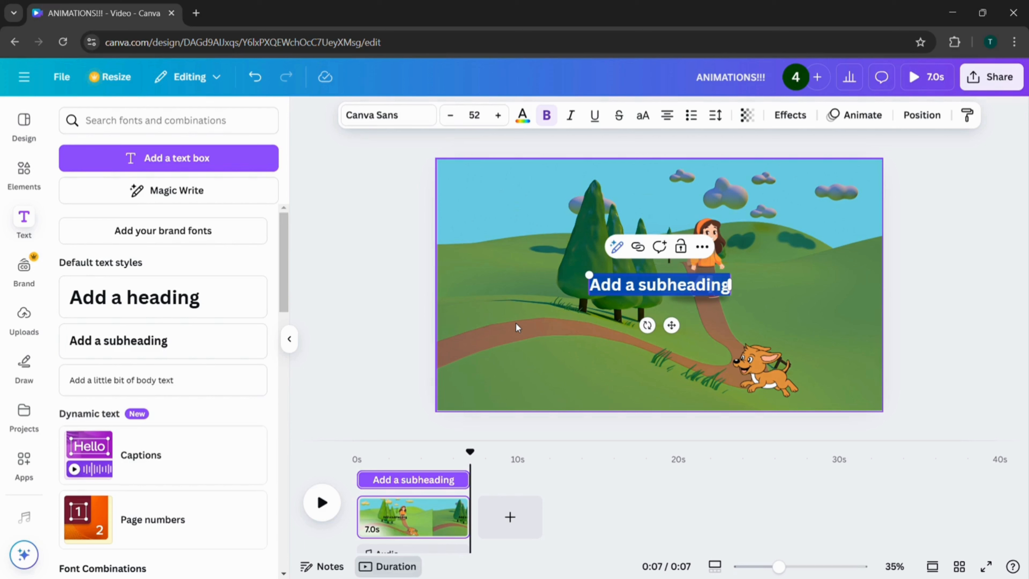
text(The gir)
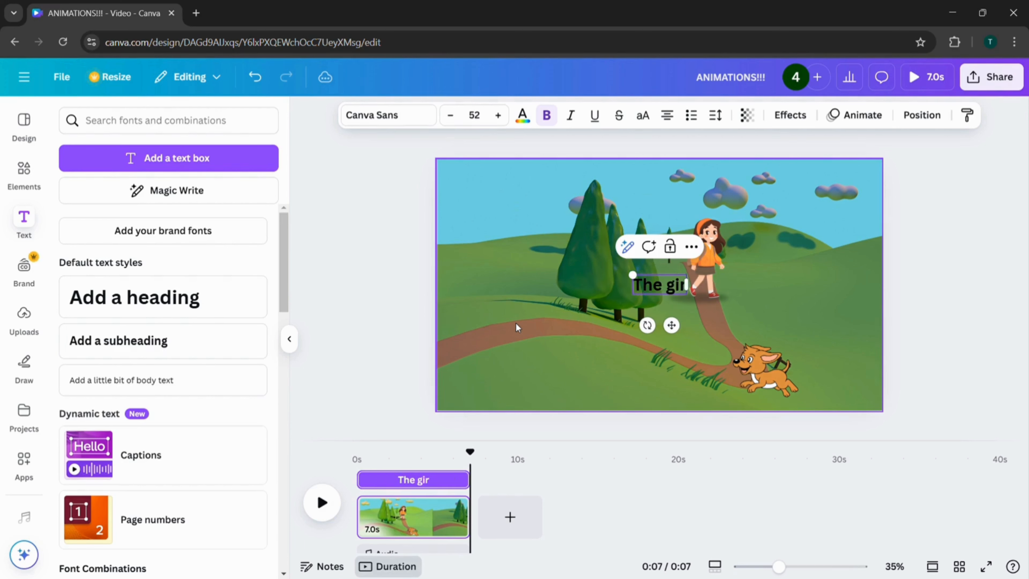
text(l sa)
text(w a pupp)
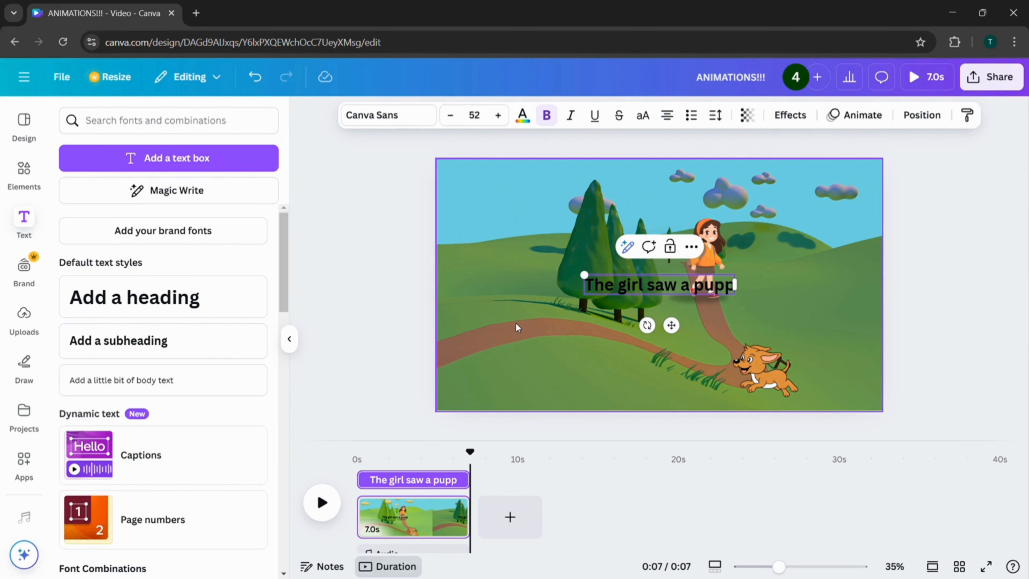
text(y on her way)
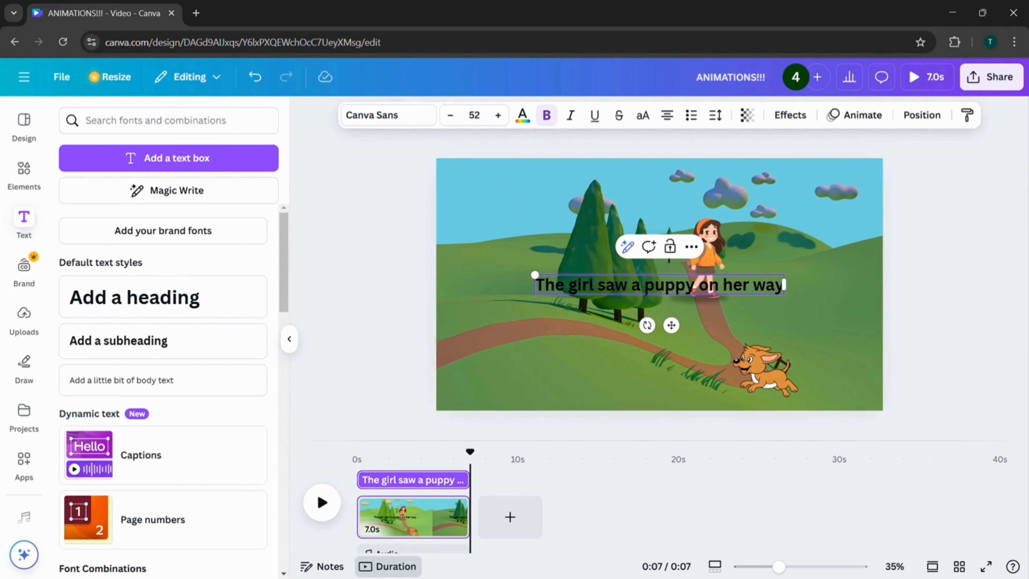
drag(671, 325, 664, 219)
drag(736, 190, 740, 400)
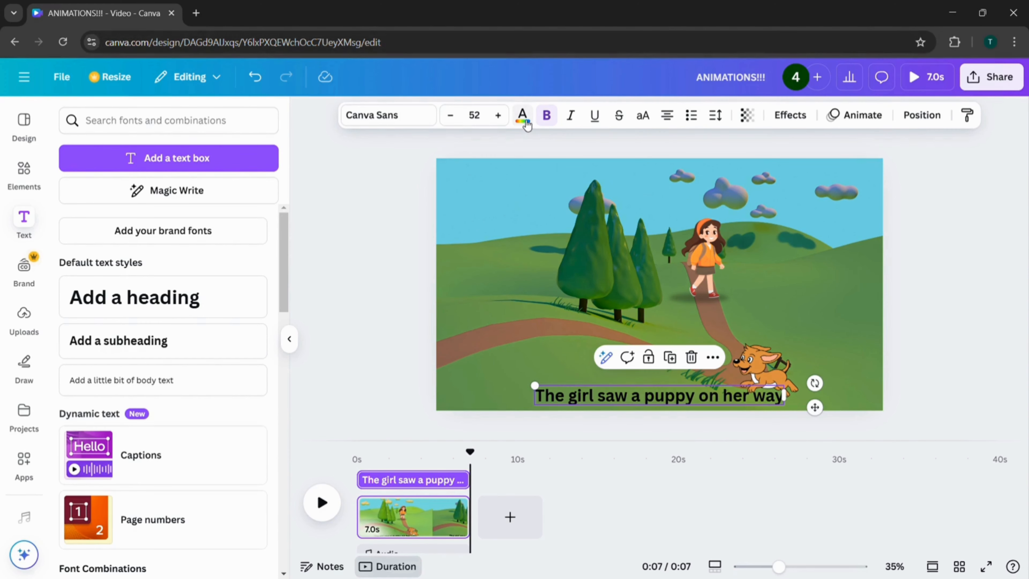
Change the caption's text colour to the golden yellow #FEC532
click(523, 116)
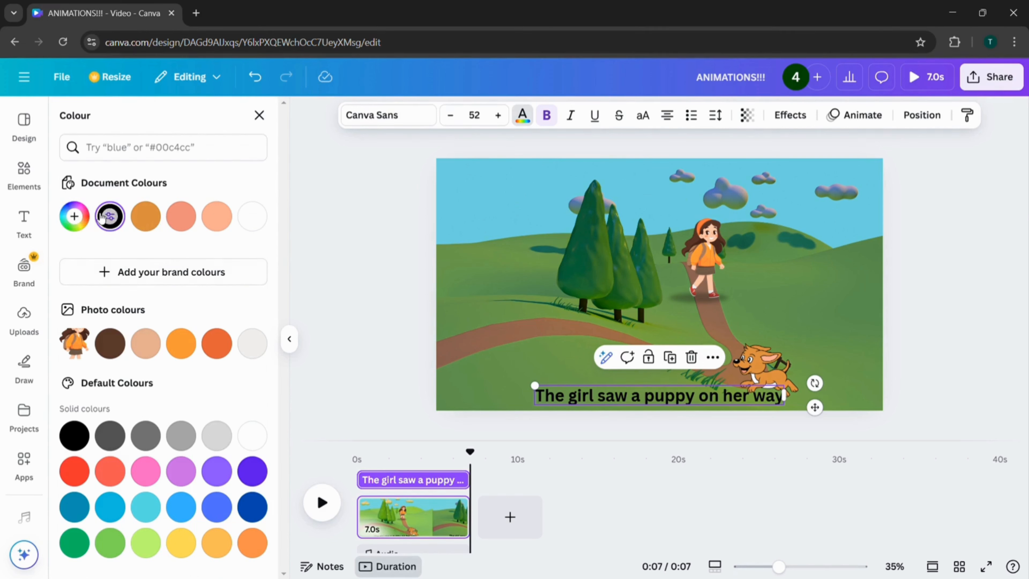
click(75, 216)
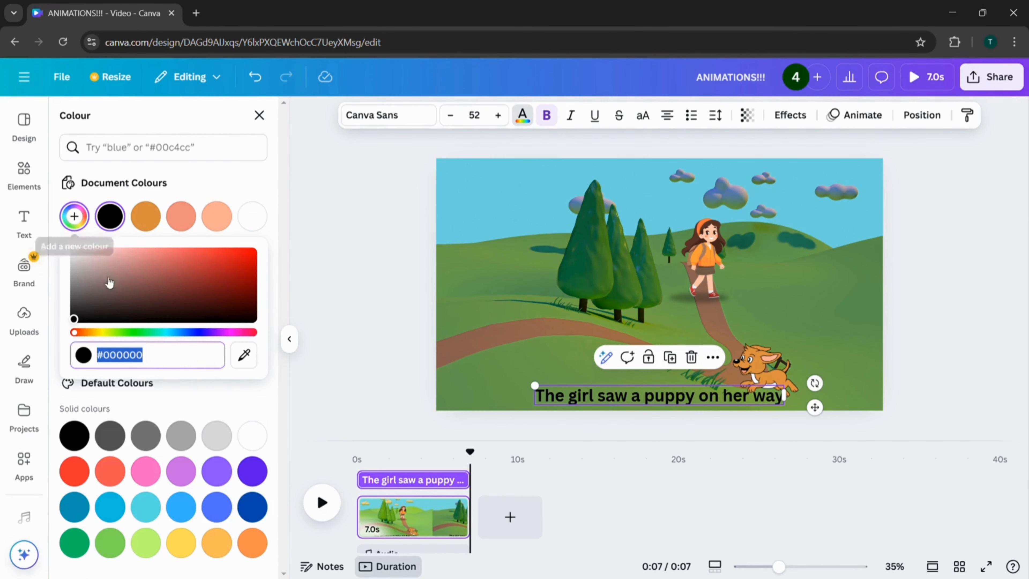
click(99, 334)
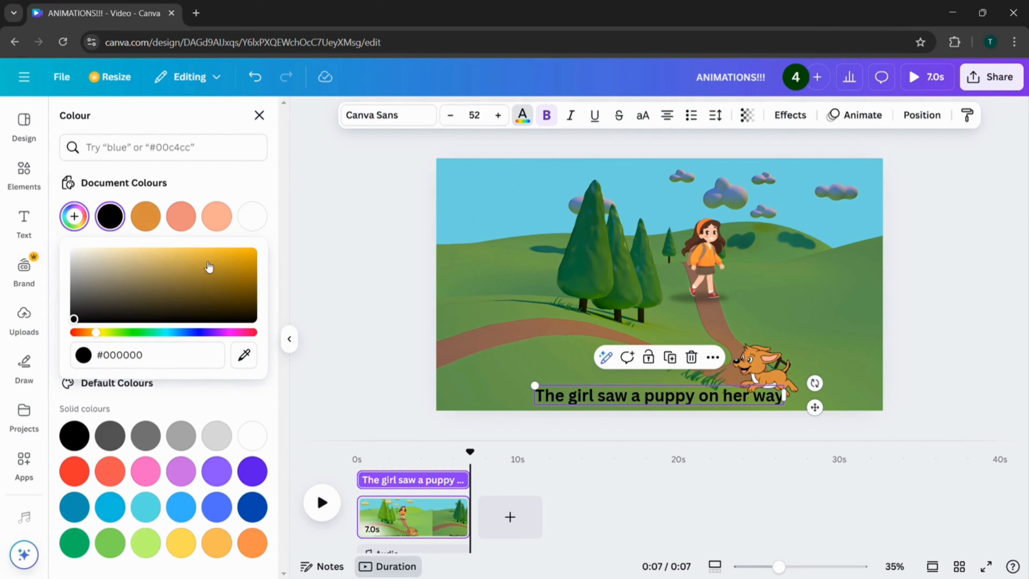
click(220, 252)
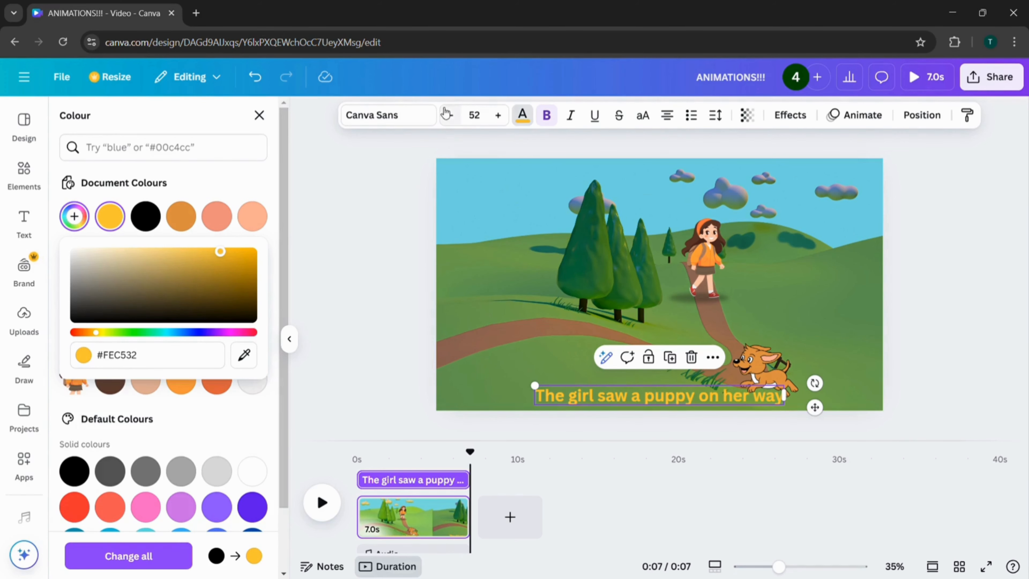
click(777, 124)
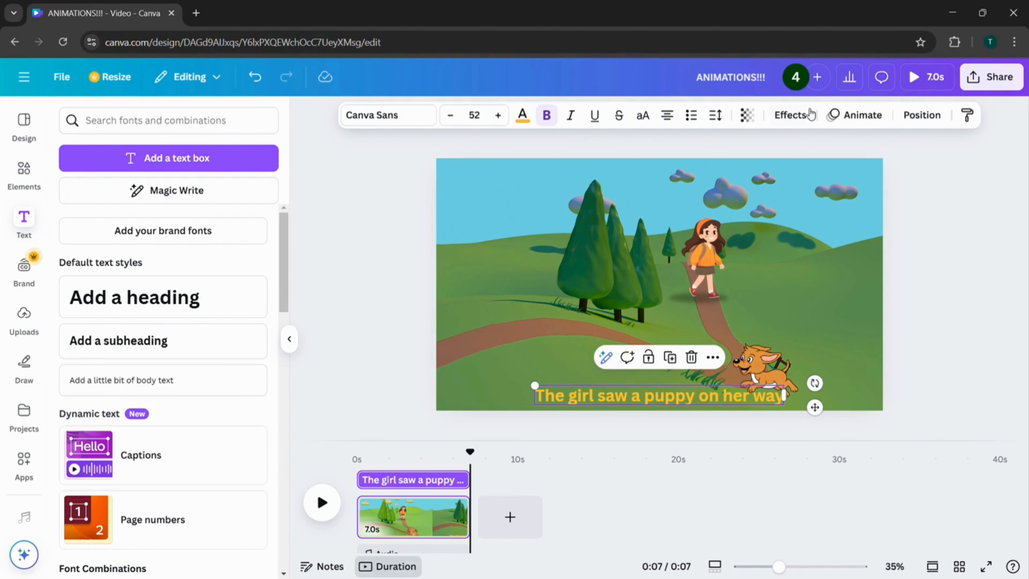
Apply the Lift text effect to the caption with an intensity of 100
click(804, 115)
click(230, 215)
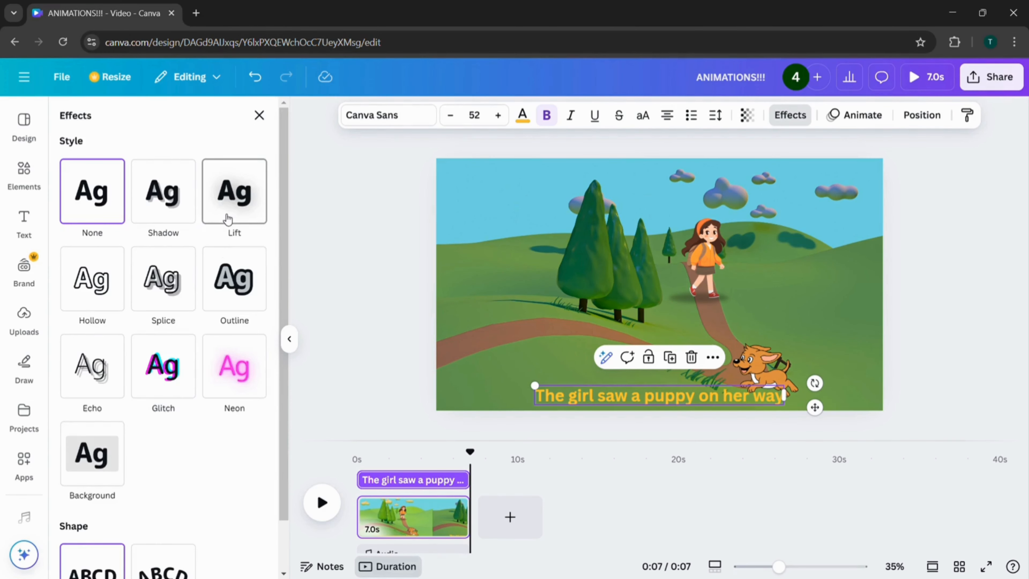
click(163, 280)
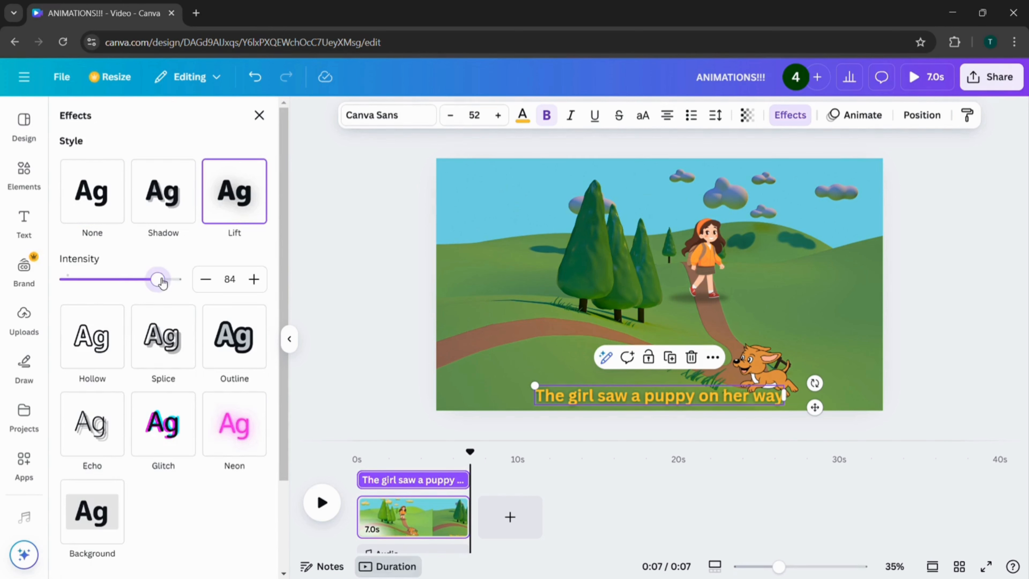
drag(162, 282, 186, 284)
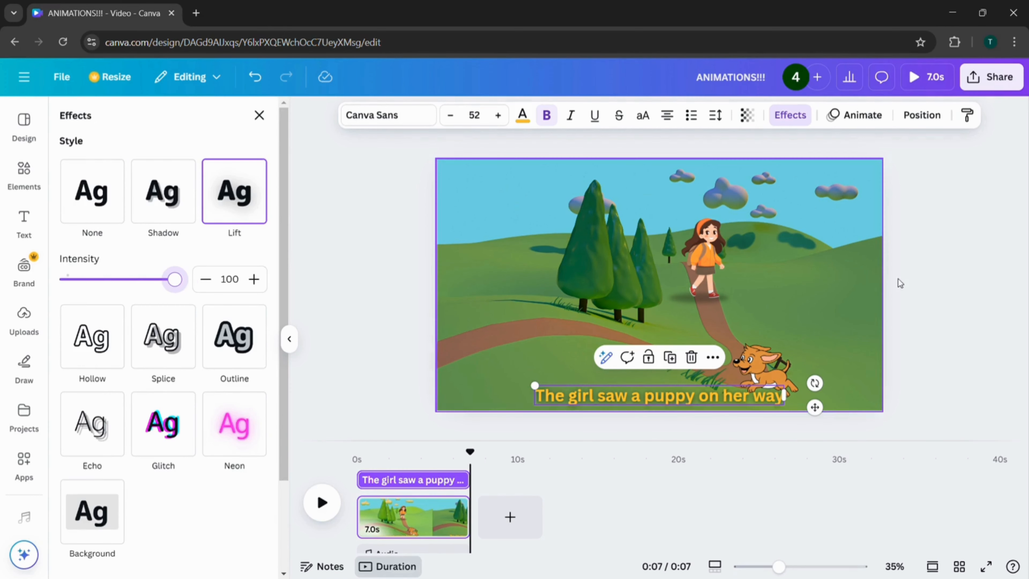
Deselect the caption and play the whole animation to review the girl, puppy and text
click(912, 286)
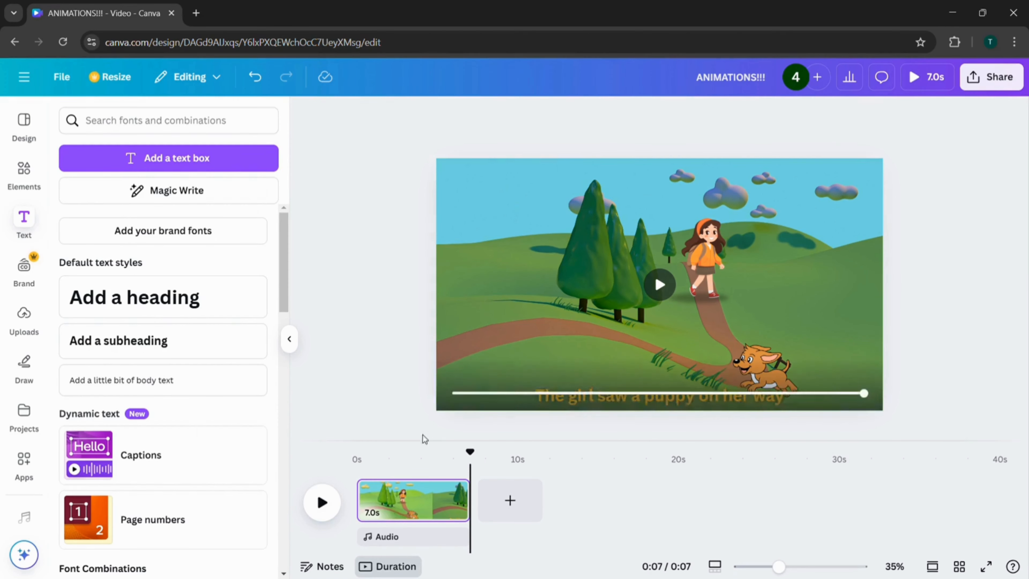
click(322, 502)
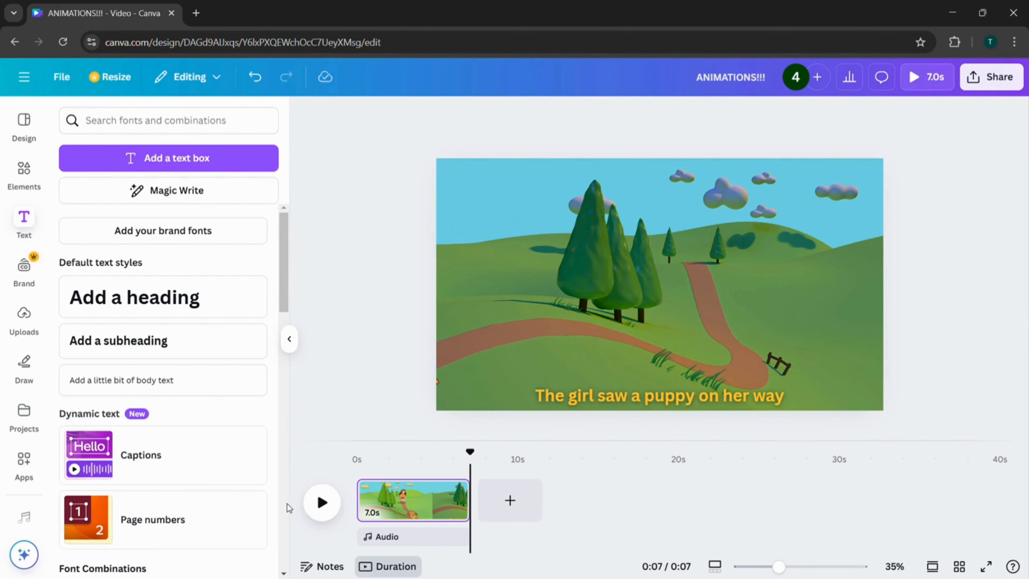
click(322, 502)
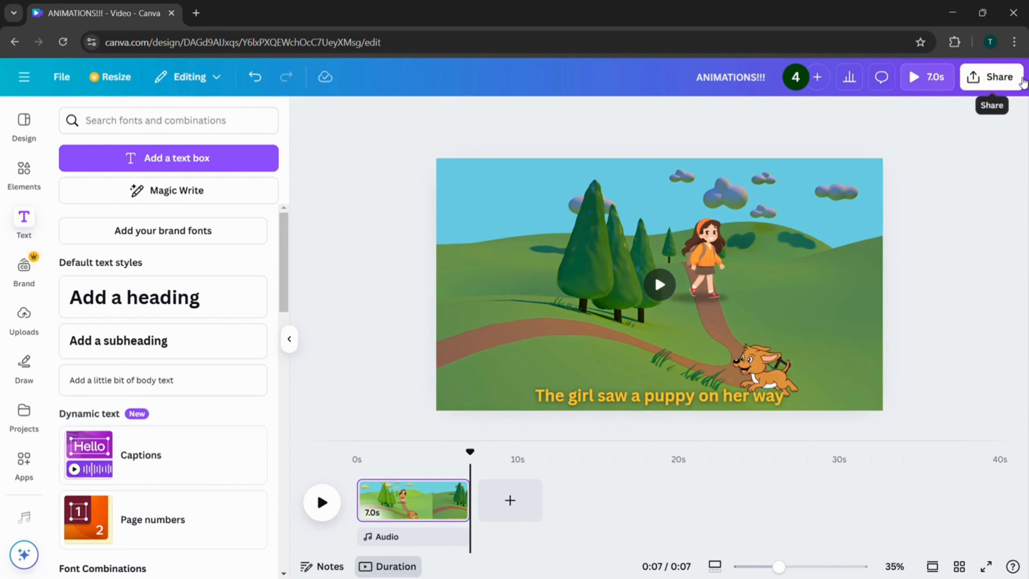
Download the design as an MP4 video in 4K (UHD) quality
click(991, 77)
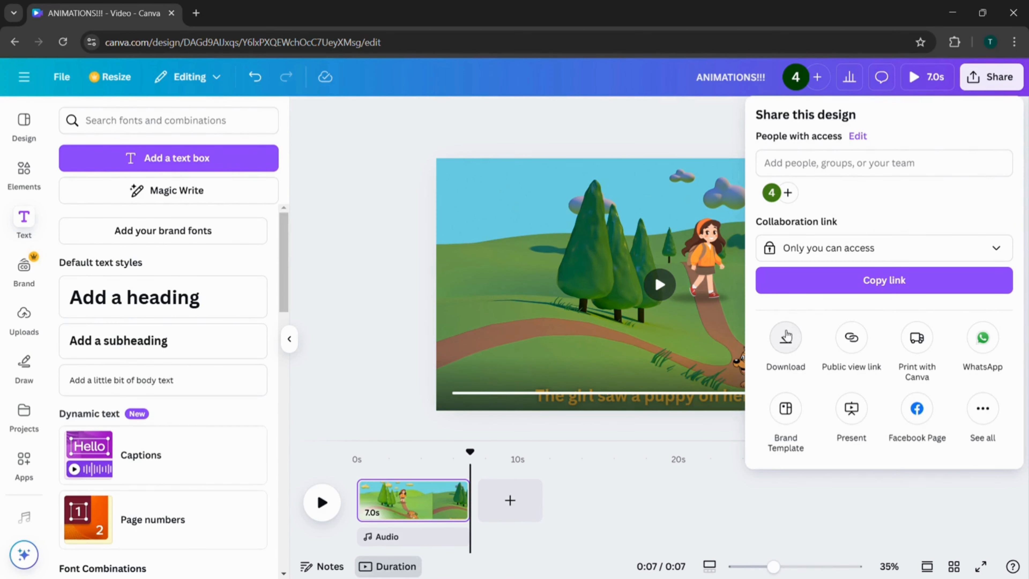
click(786, 337)
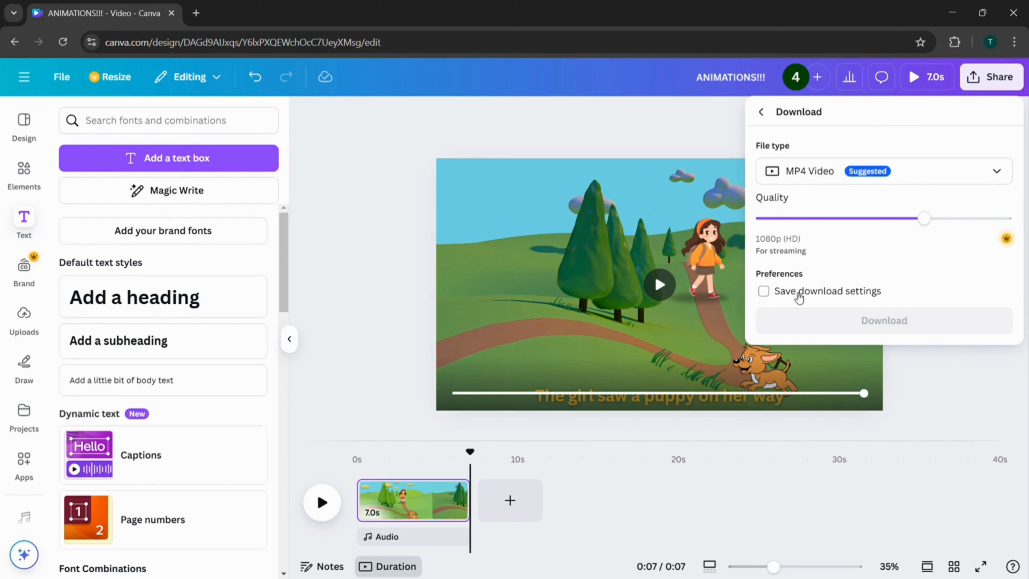
click(906, 179)
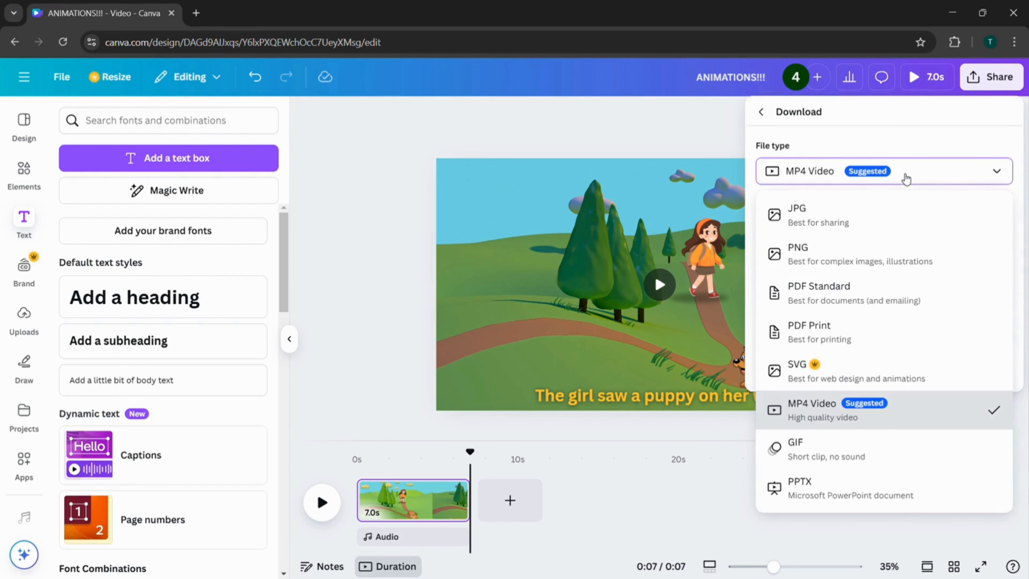
click(850, 419)
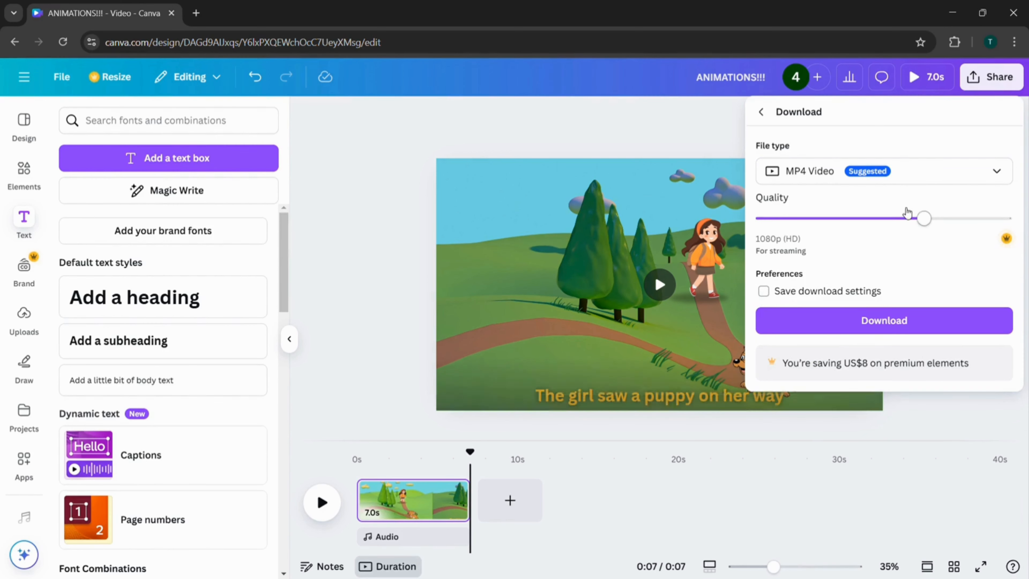
drag(928, 221, 1017, 223)
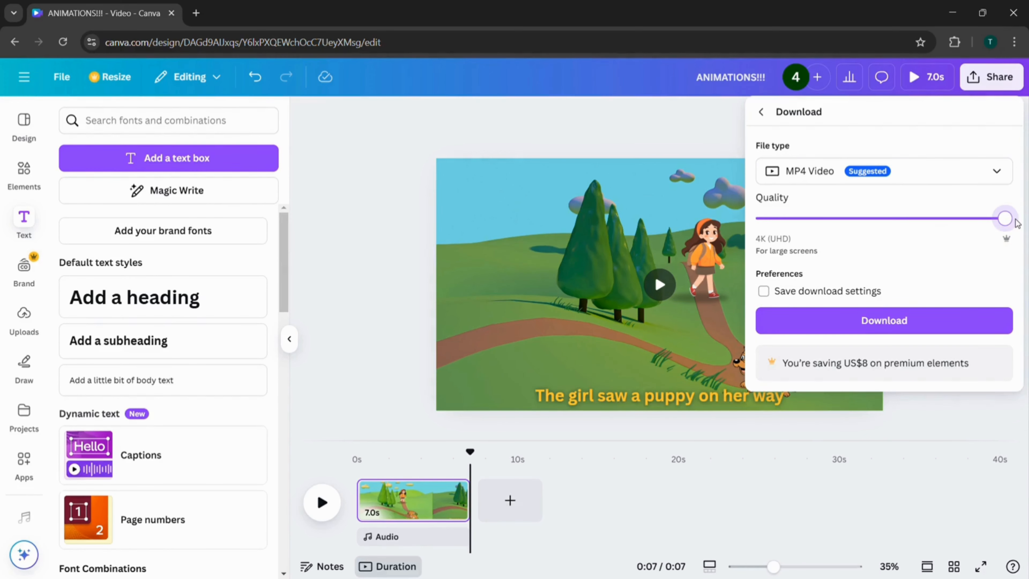
click(884, 322)
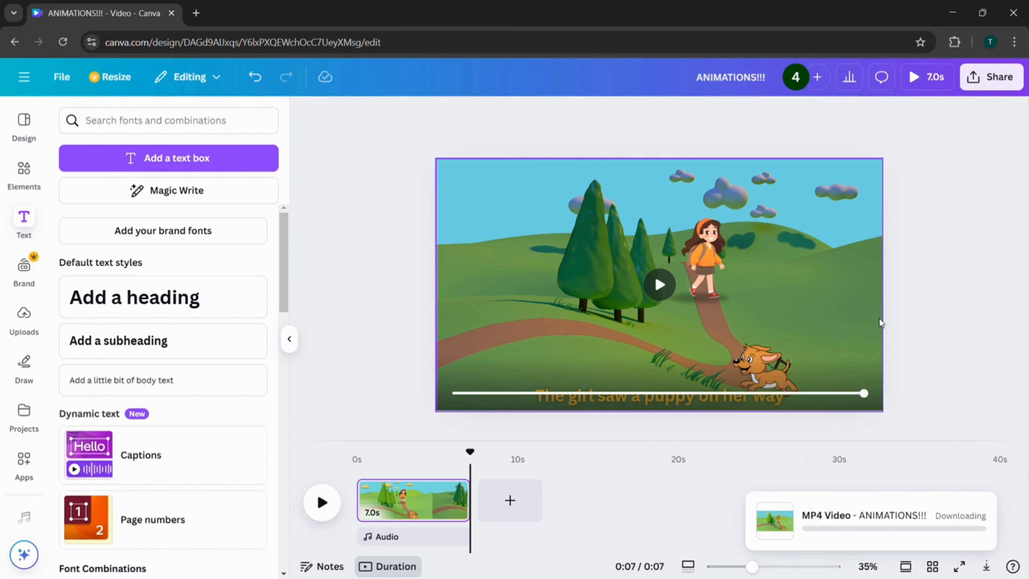